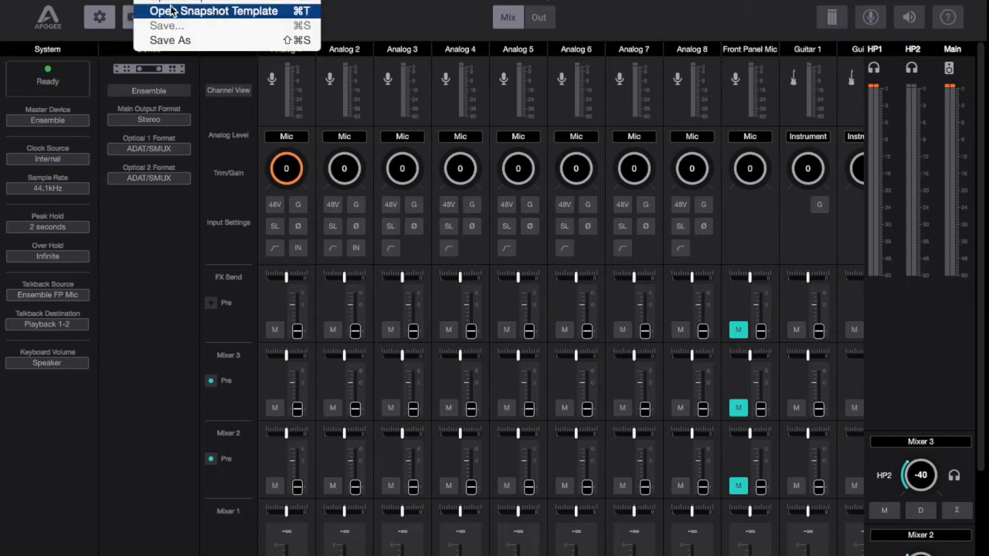
Open the Snapshot Templates chooser, which shows the Full Functionality template description.
left_click(172, 8)
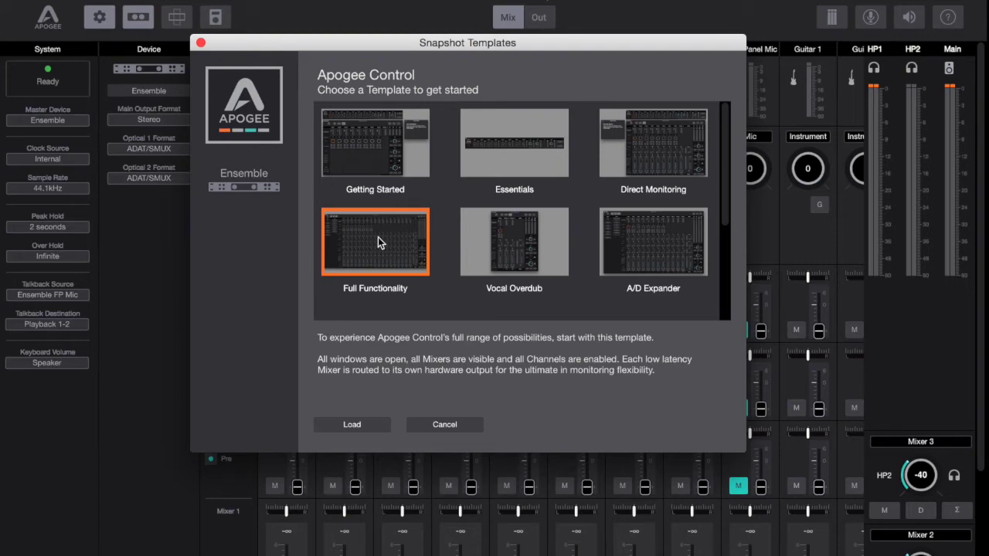
Load the Full Functionality snapshot template.
double_click(378, 243)
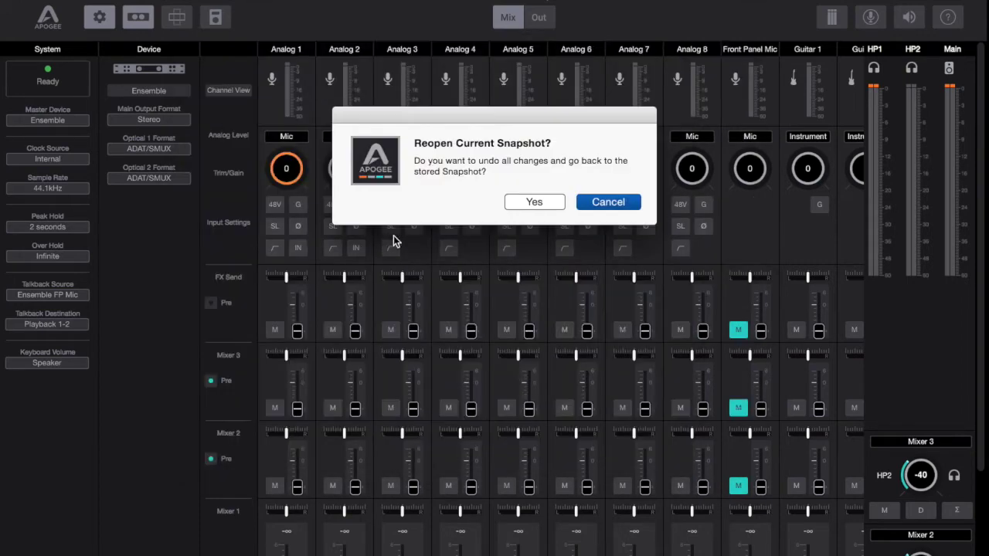
Confirm reverting to the stored snapshot and scroll through the reloaded analog, optical and playback channel strips.
left_click(546, 206)
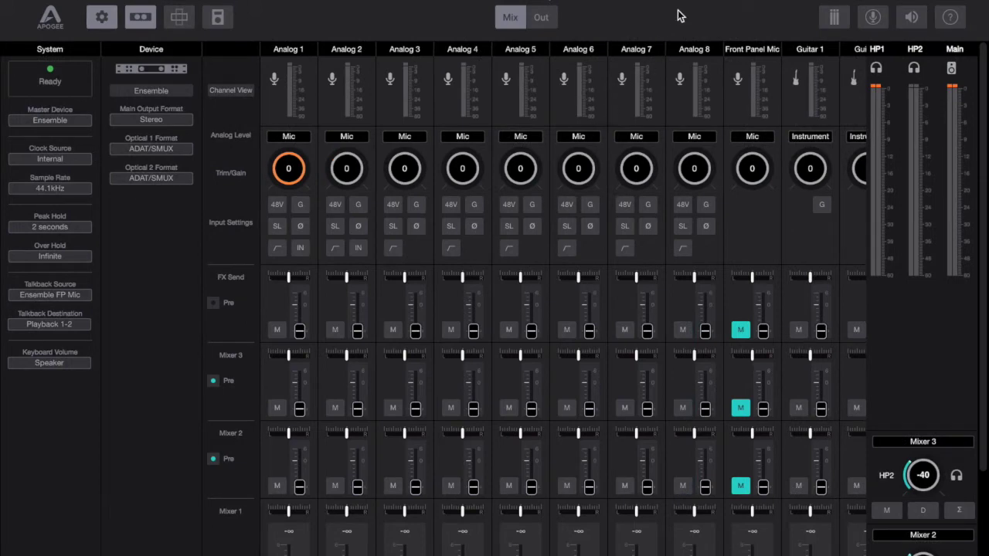
scroll(639, 244, "right", 15)
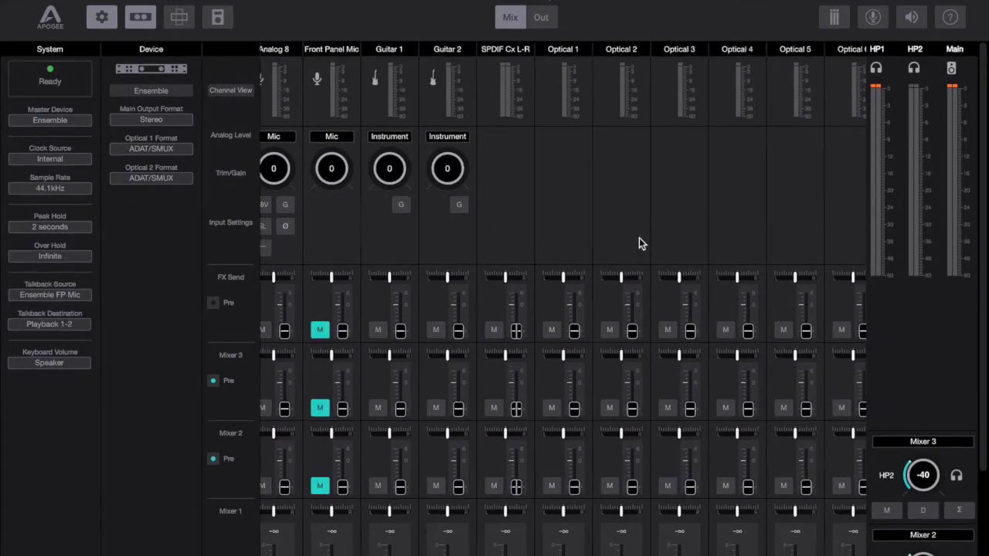
scroll(639, 244, "right", 8)
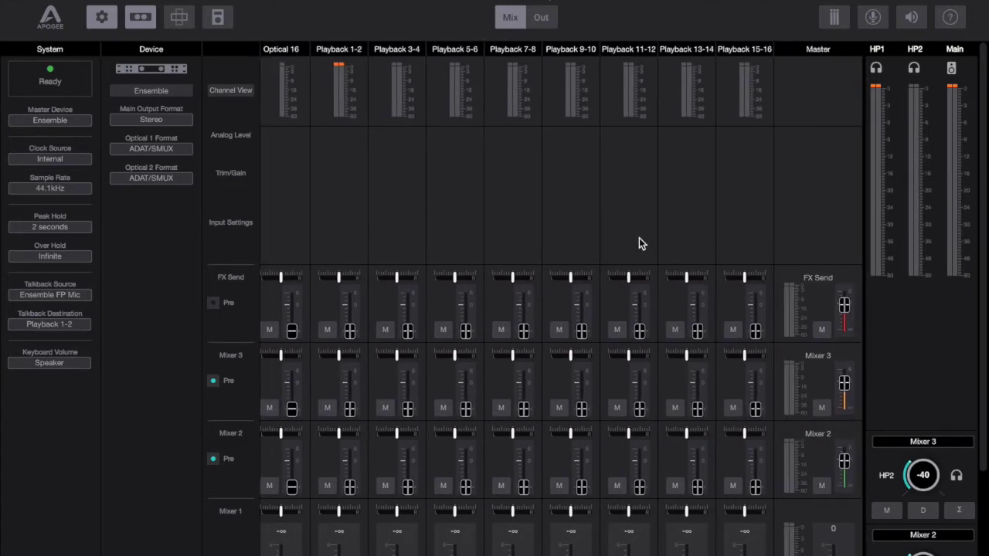
scroll(640, 244, "down", 4)
scroll(639, 242, "up", 4)
scroll(639, 242, "left", 15)
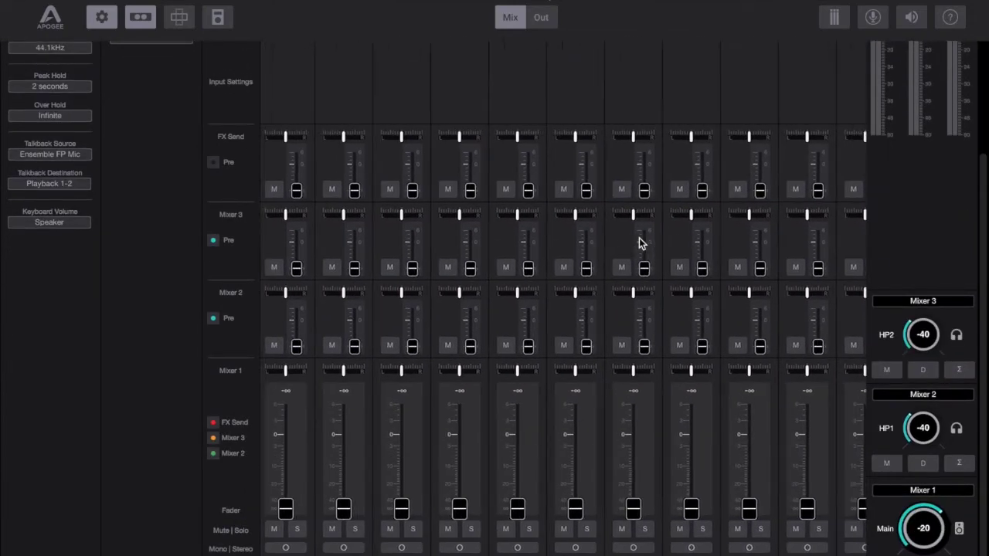
scroll(639, 243, "up", 4)
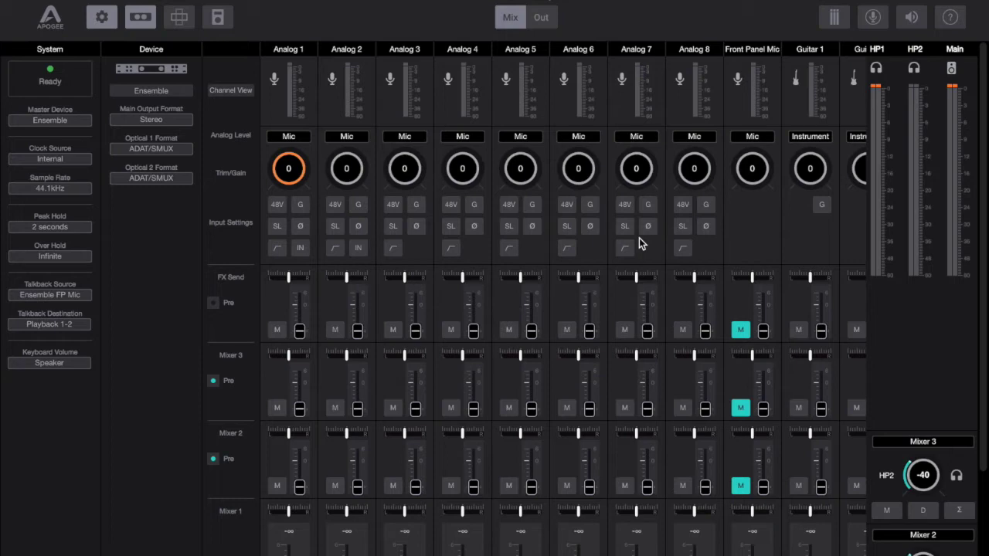
Dim and restore screen brightness, then show the Channel View list of Analog, Digital and Playback channels.
key("XF86MonBrightnessDown")
key("XF86MonBrightnessDown")
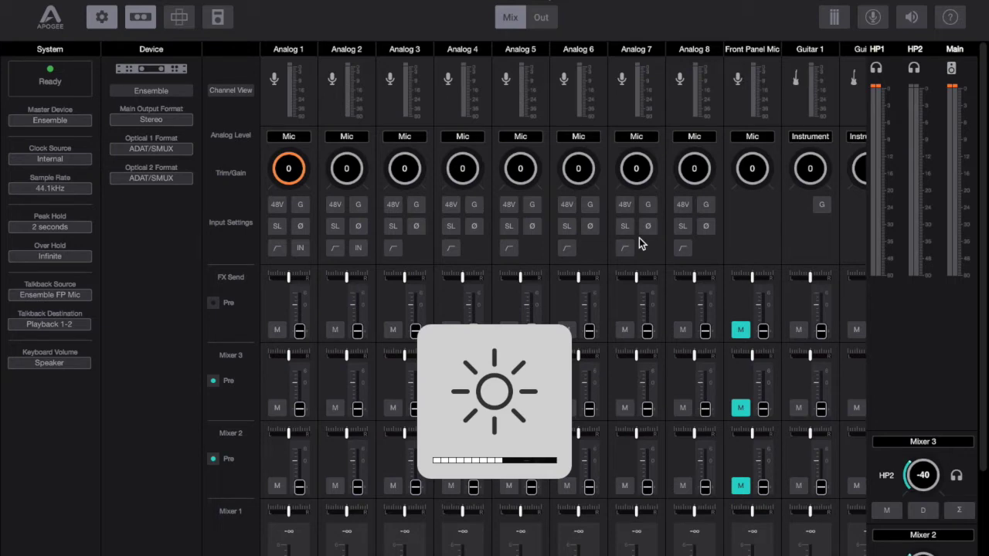
key("XF86MonBrightnessDown")
key("XF86MonBrightnessDown")
key("XF86MonBrightnessDown")
key("XF86MonBrightnessDown")
key("XF86MonBrightnessDown")
key("XF86MonBrightnessDown")
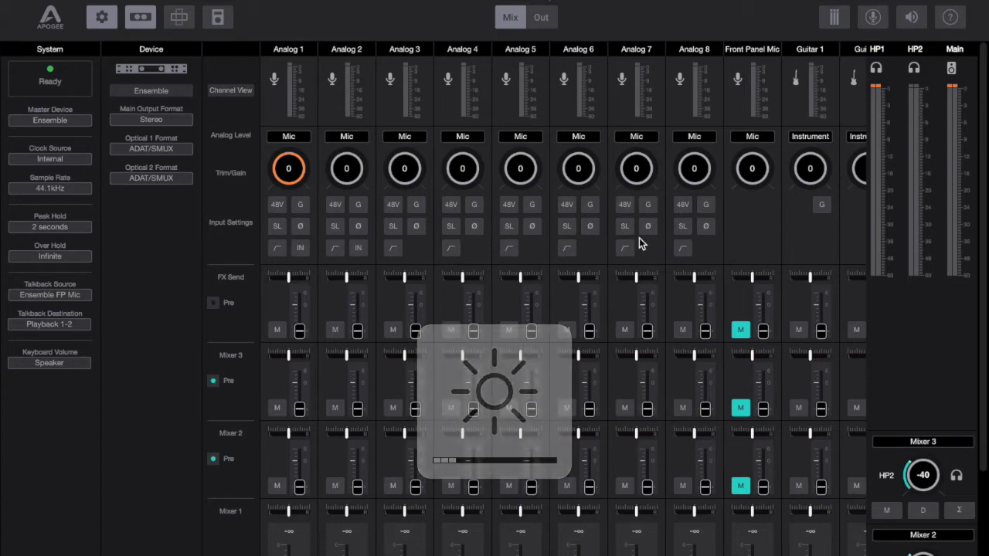
key("XF86MonBrightnessUp")
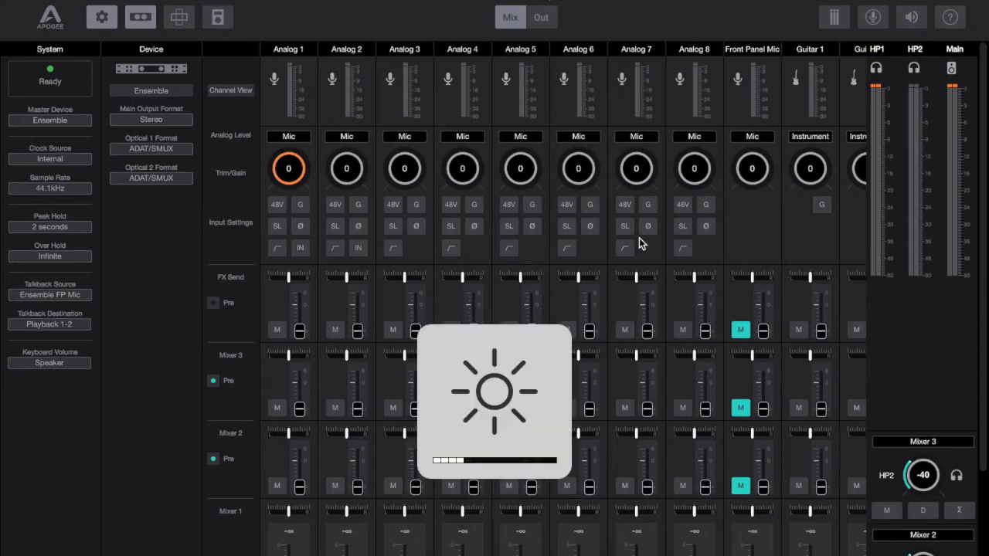
key("XF86MonBrightnessUp")
key("XF86MonBrightnessUp")
key("XF86MonBrightnessUp")
key("XF86MonBrightnessUp")
key("XF86MonBrightnessUp")
key("XF86MonBrightnessUp")
key("XF86MonBrightnessUp")
key("XF86MonBrightnessUp")
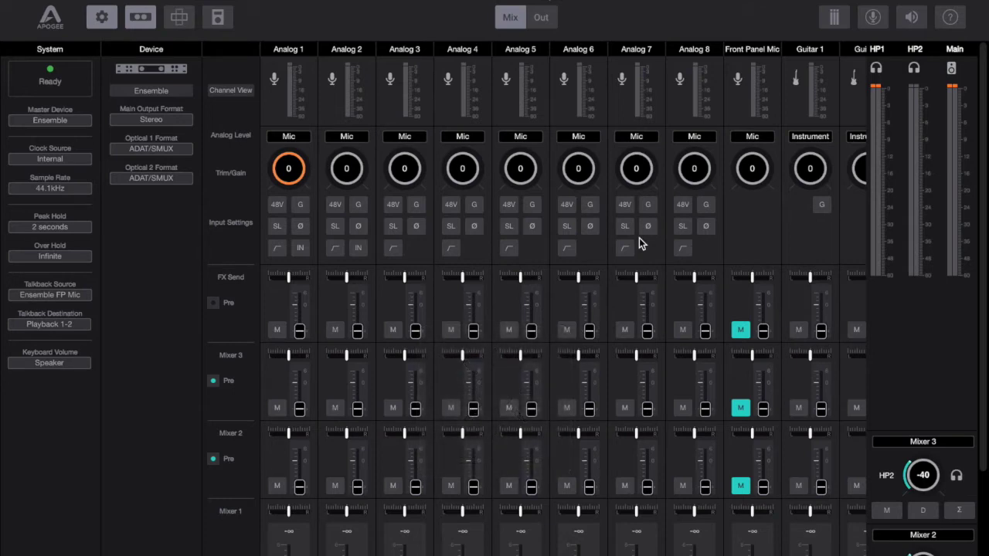
left_click(240, 92)
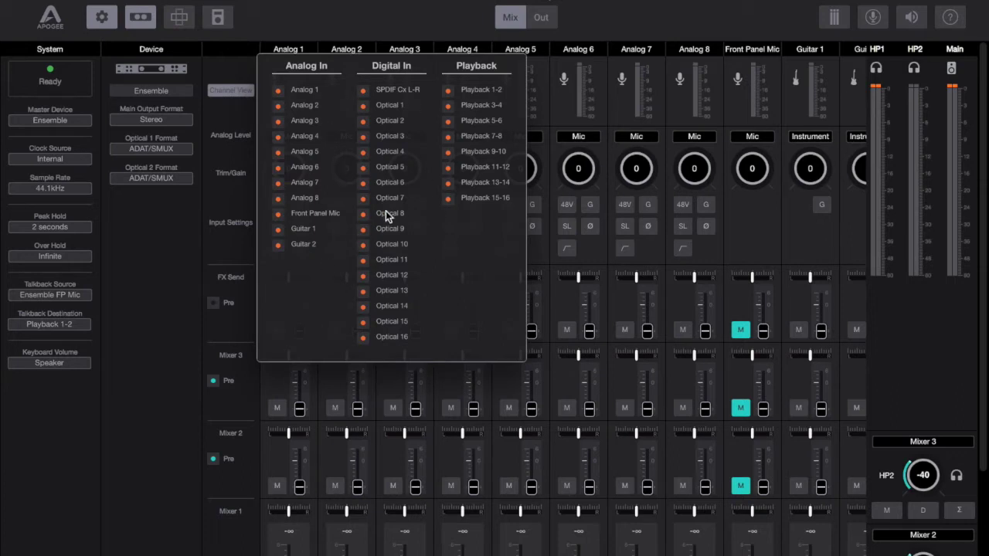
Toggle Optical 16, hide the Mixer 2, Mixer 3 and FX Send rows, and hide the device settings column.
left_click(363, 338)
left_click(188, 285)
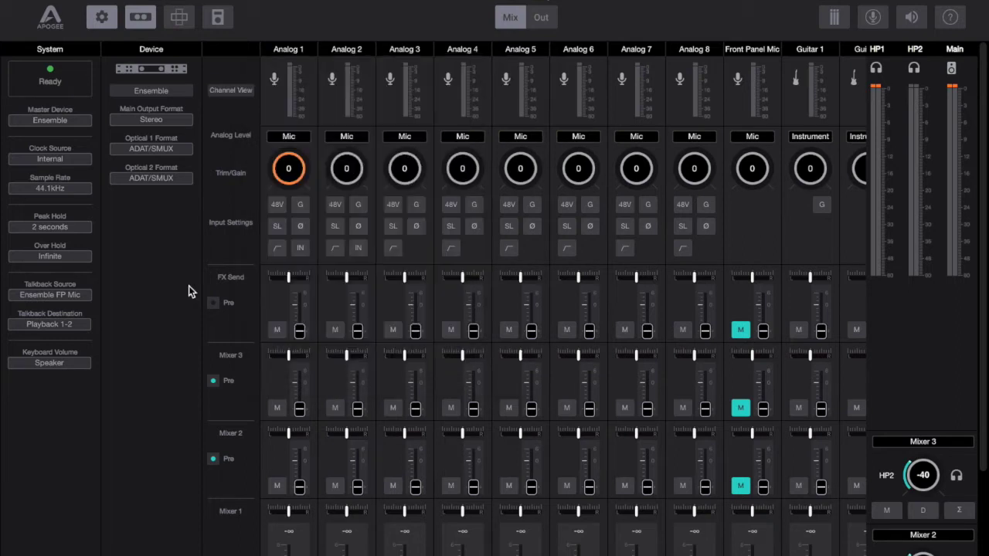
scroll(188, 289, "down", 4)
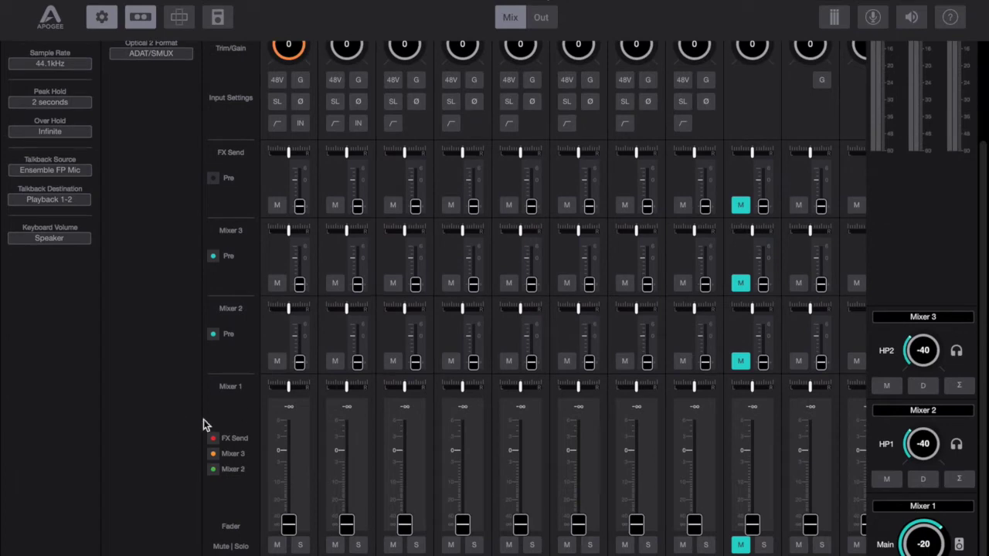
left_click(214, 470)
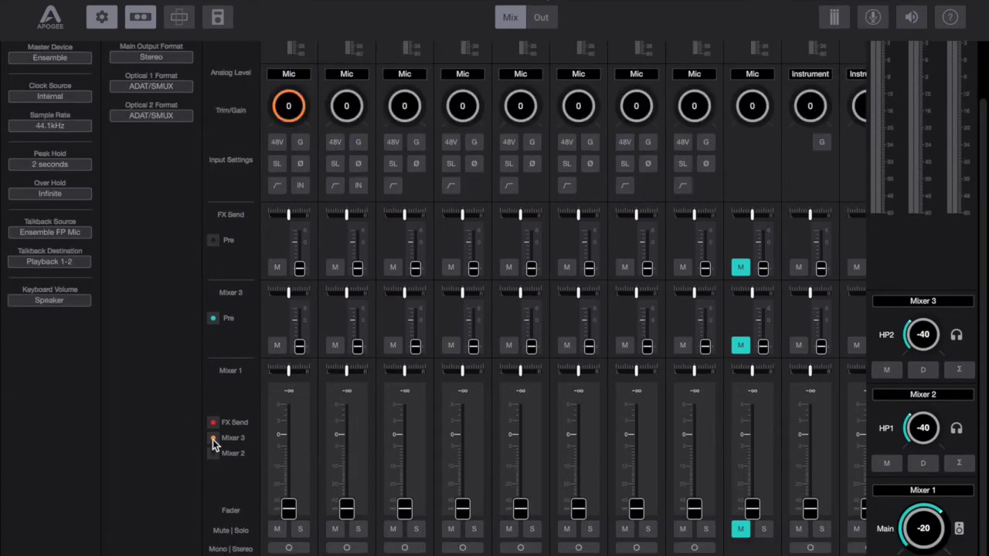
left_click(213, 438)
left_click(213, 423)
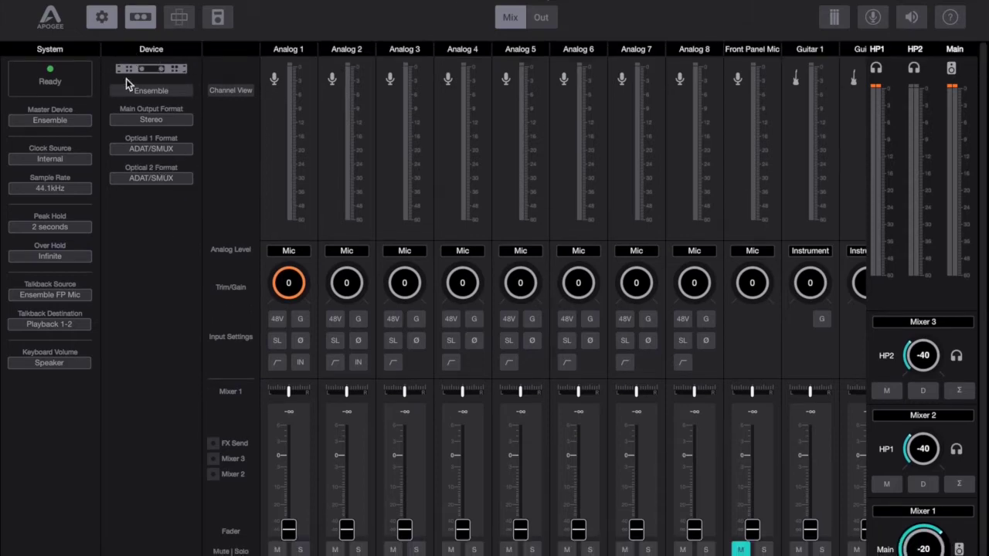
left_click(141, 18)
left_click(141, 18)
left_click(99, 21)
left_click(101, 20)
left_click(104, 23)
left_click(105, 23)
left_click(185, 21)
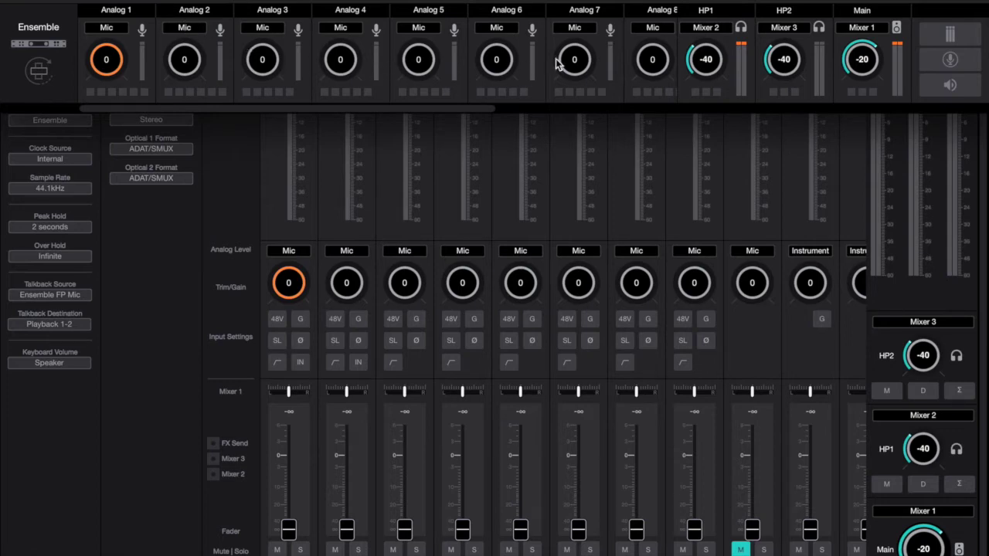
scroll(557, 65, "right", 2)
scroll(556, 65, "right", 10)
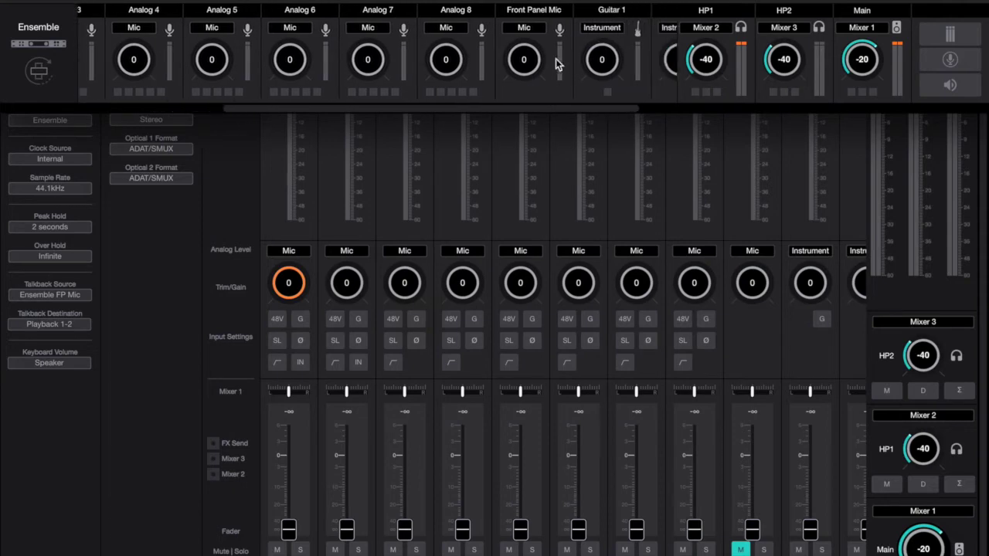
scroll(556, 63, "left", 12)
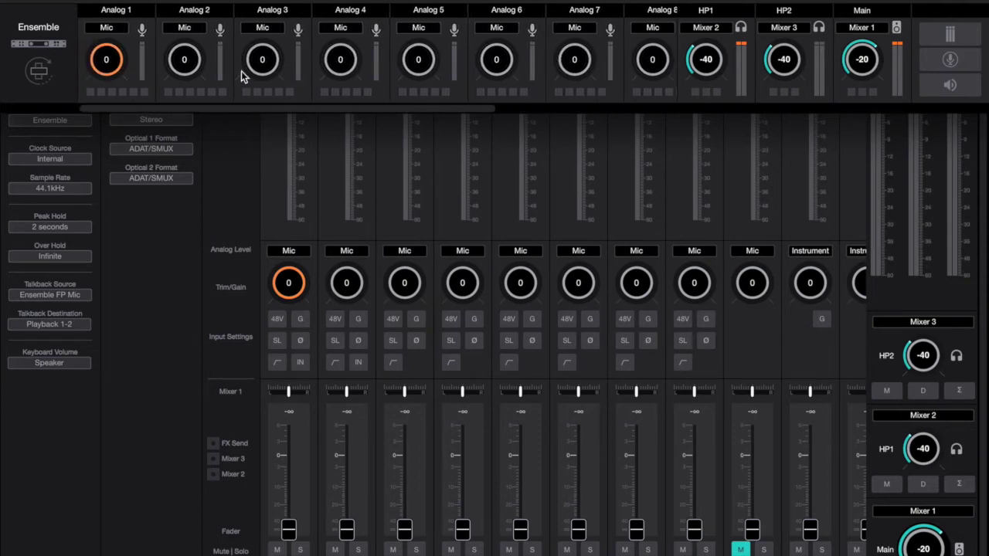
left_click(101, 93)
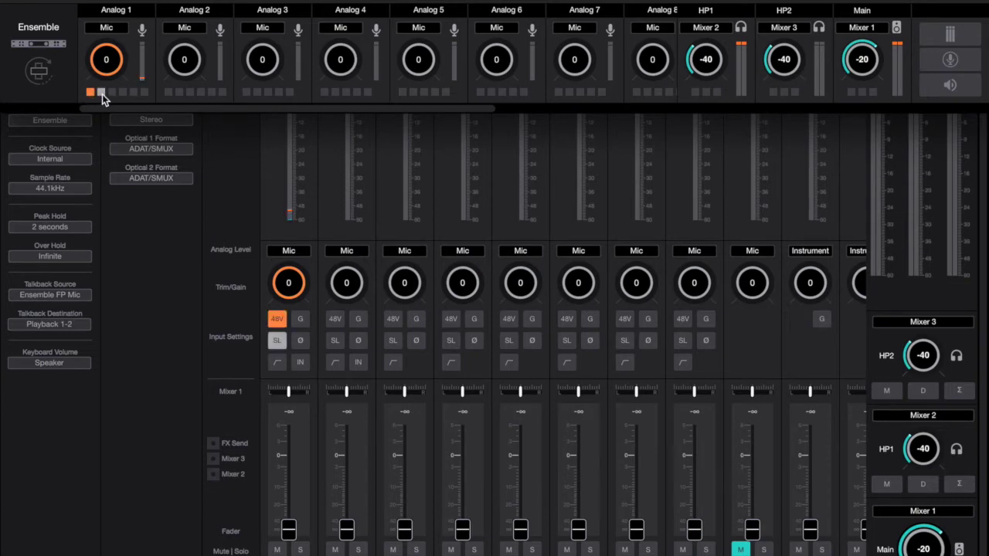
left_click(113, 93)
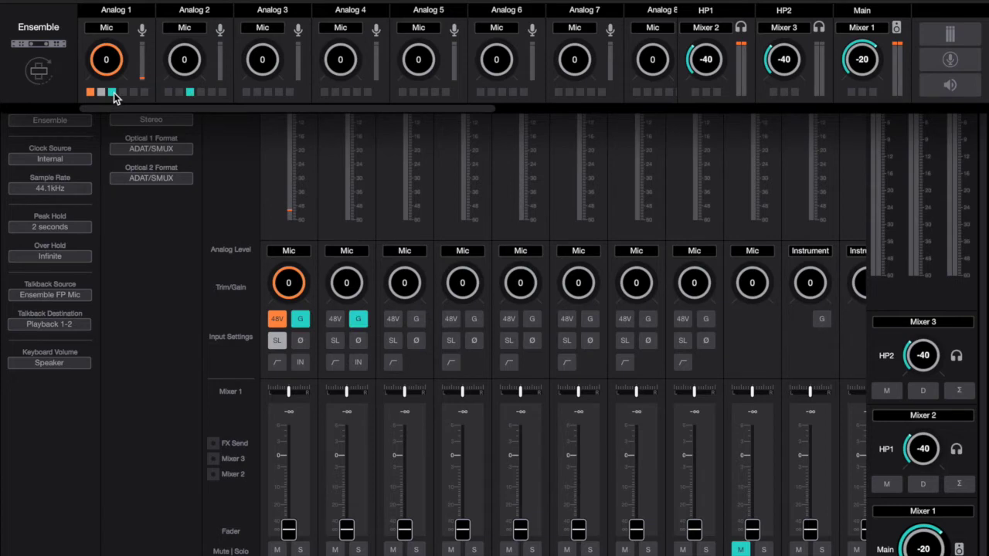
left_click(120, 93)
left_click(90, 93)
left_click(111, 93)
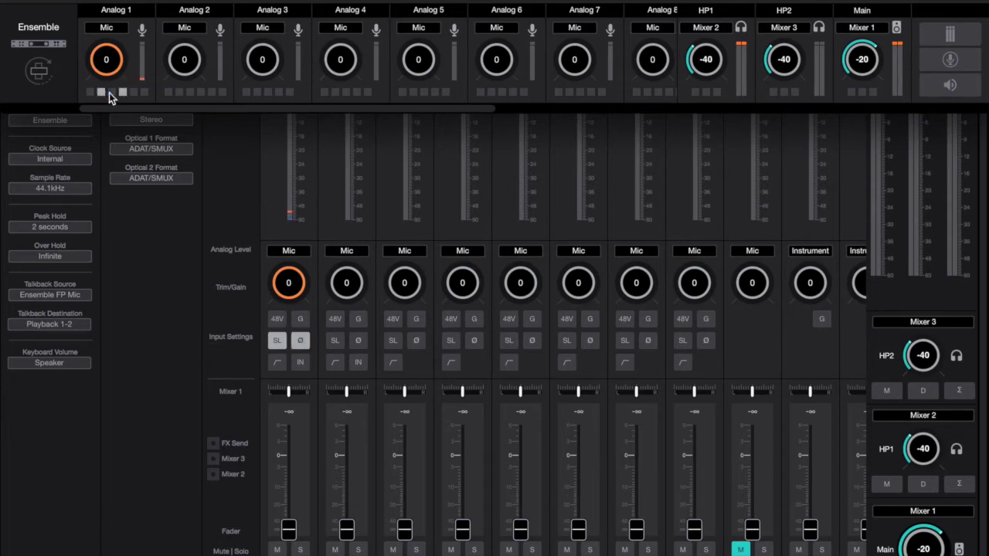
left_click(103, 92)
left_click(120, 92)
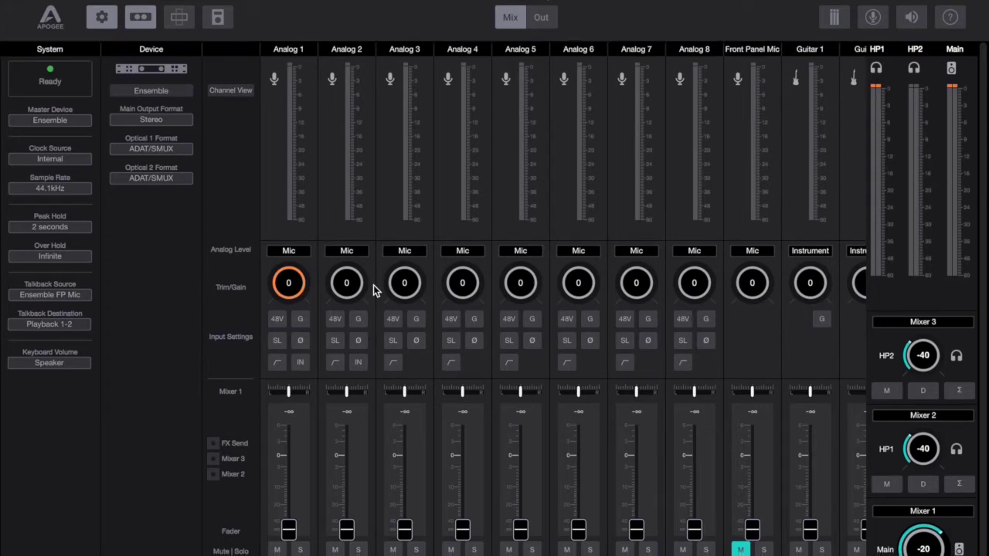
left_click(306, 253)
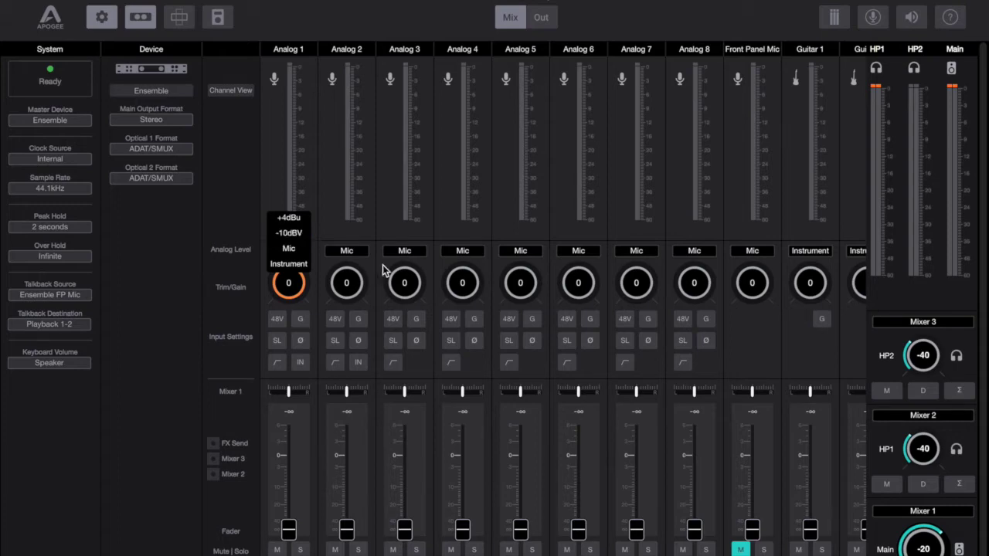
left_click(374, 232)
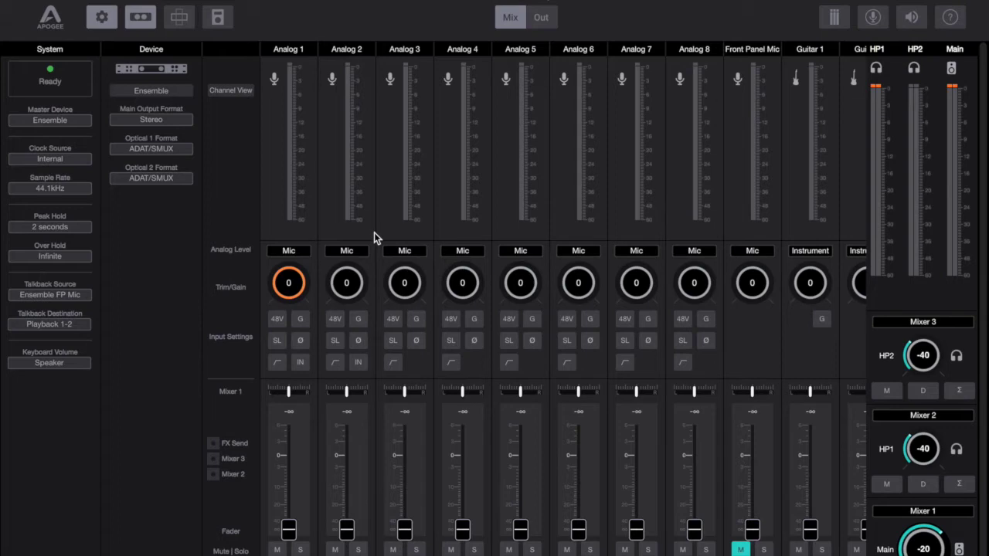
left_click(545, 18)
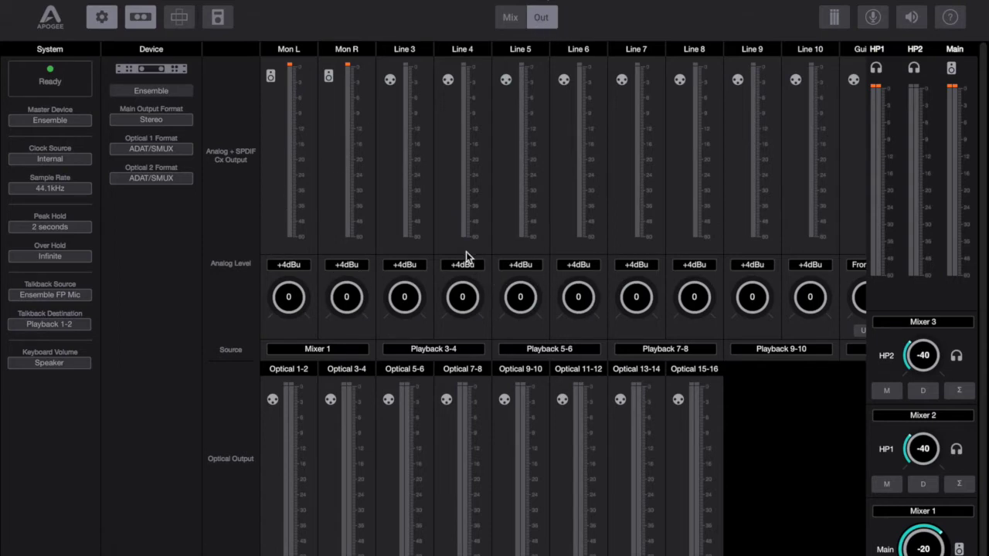
left_click(285, 264)
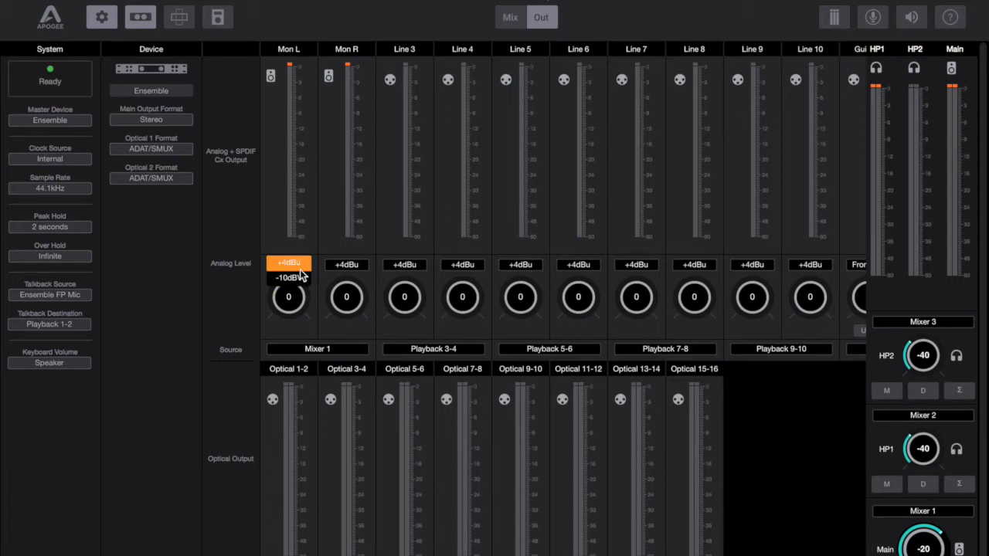
left_click(333, 239)
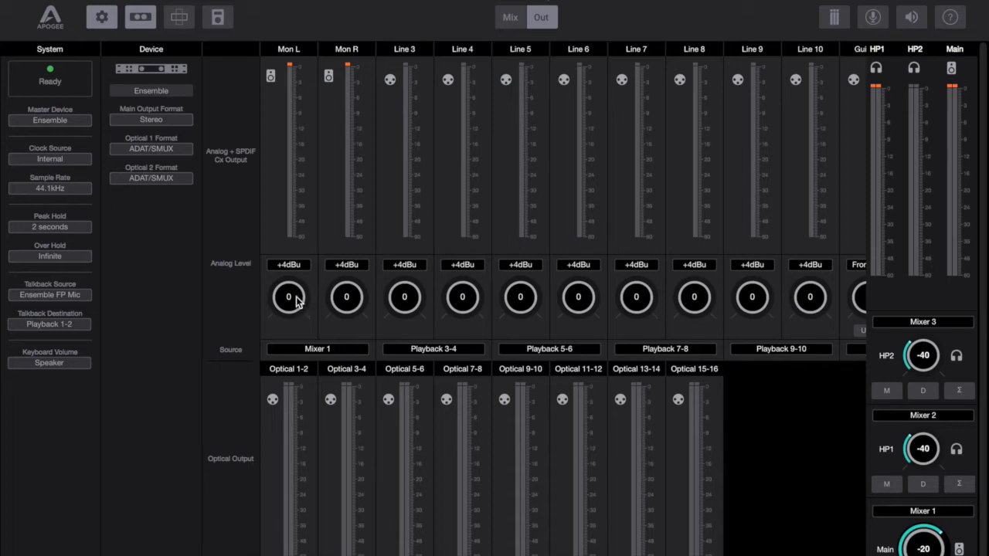
mouse_move(297, 300)
left_mouse_down()
mouse_move(300, 465)
mouse_move(289, 391)
mouse_move(304, 272)
mouse_move(263, 499)
mouse_move(289, 303)
left_mouse_up()
scroll(289, 302, "right", 3)
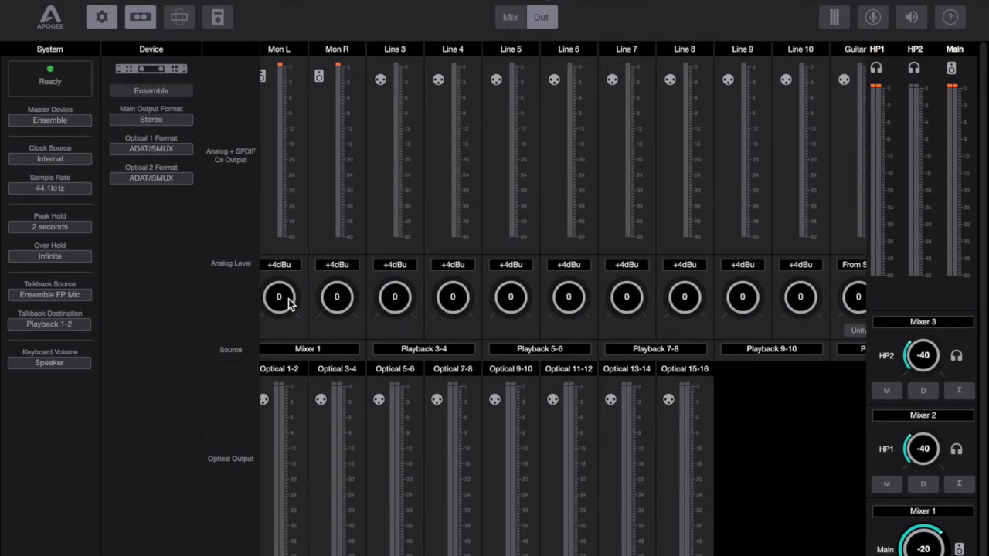
scroll(288, 302, "right", 3)
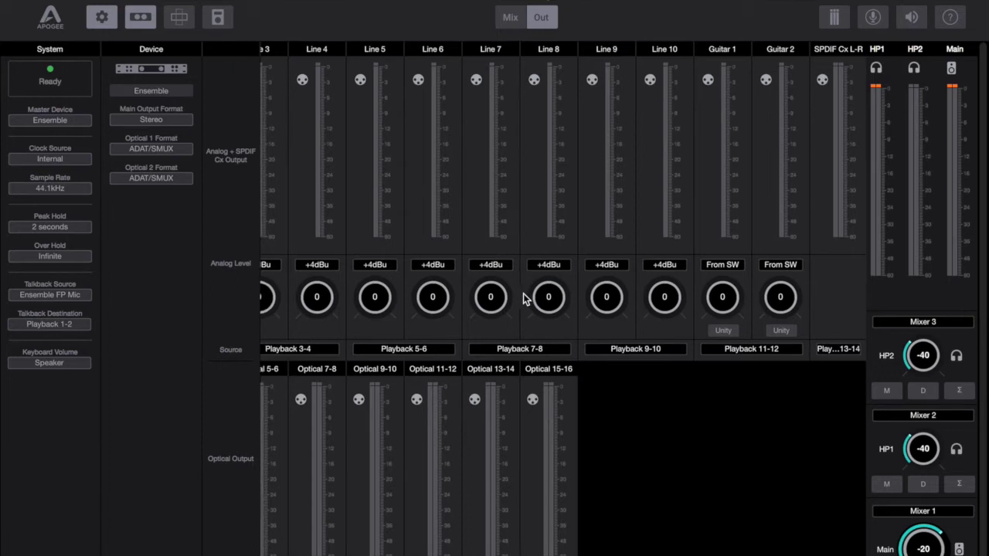
scroll(524, 299, "left", 3)
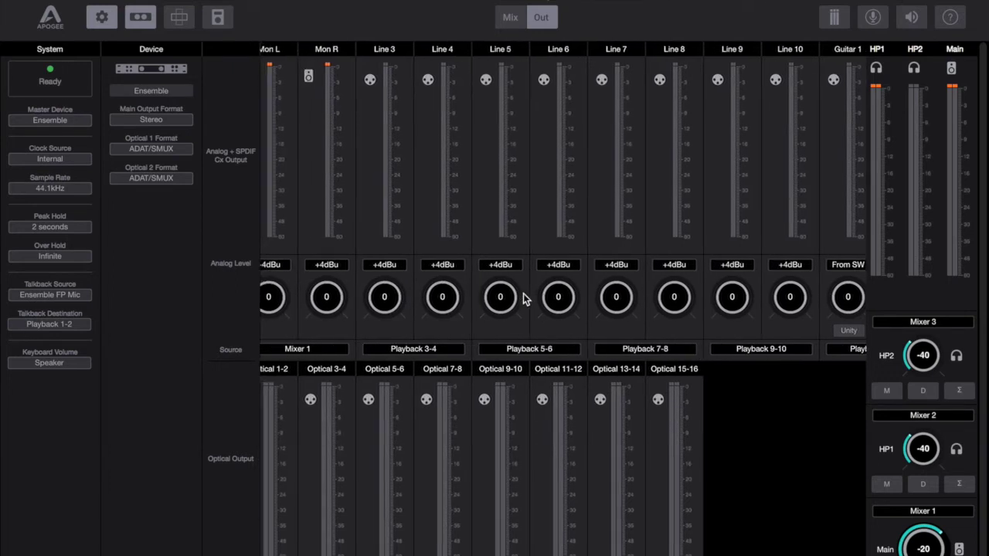
scroll(524, 299, "right", 1)
scroll(526, 299, "right", 5)
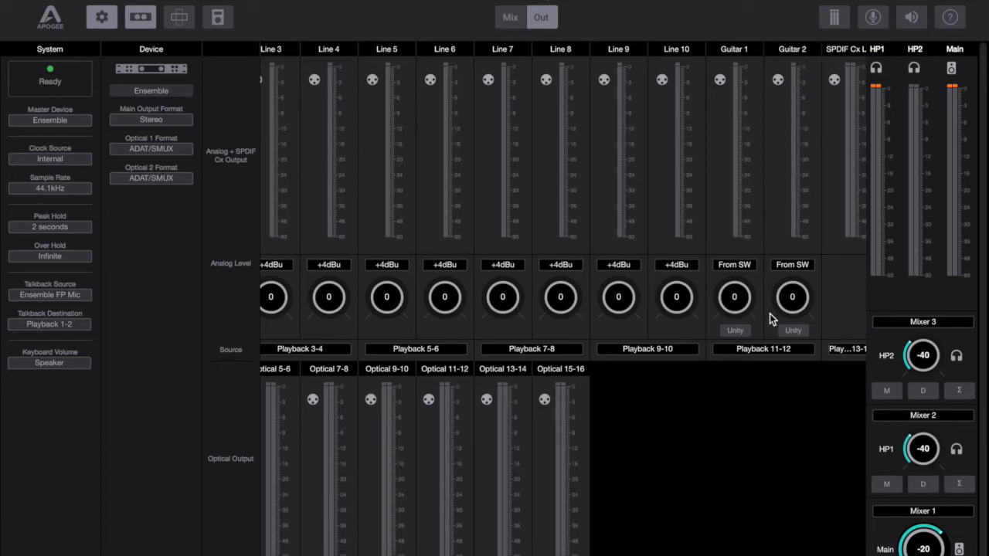
left_click(743, 267)
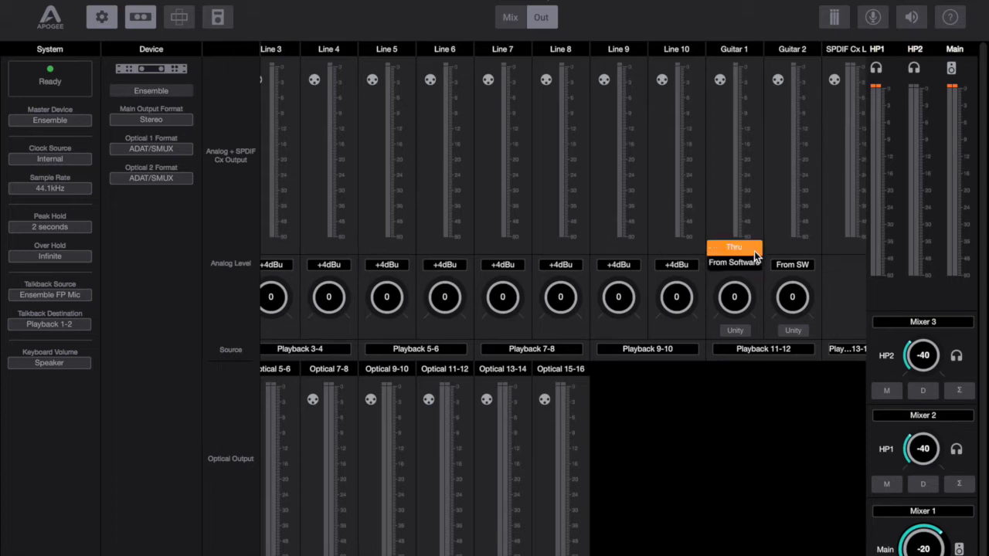
left_click(779, 251)
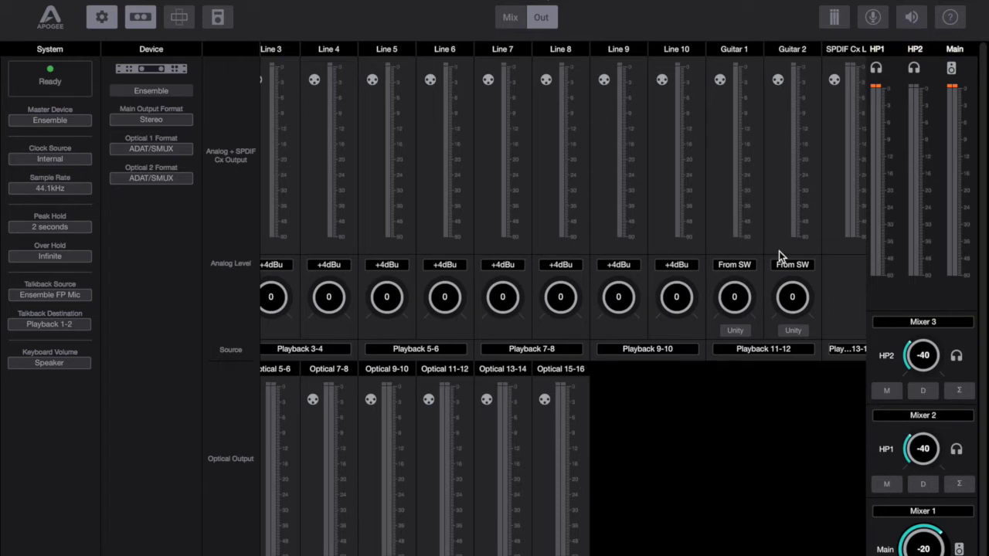
Review front-panel C's actions in Remote Control Assignments, keeping it as Toggle All Guitar.
left_click(220, 17)
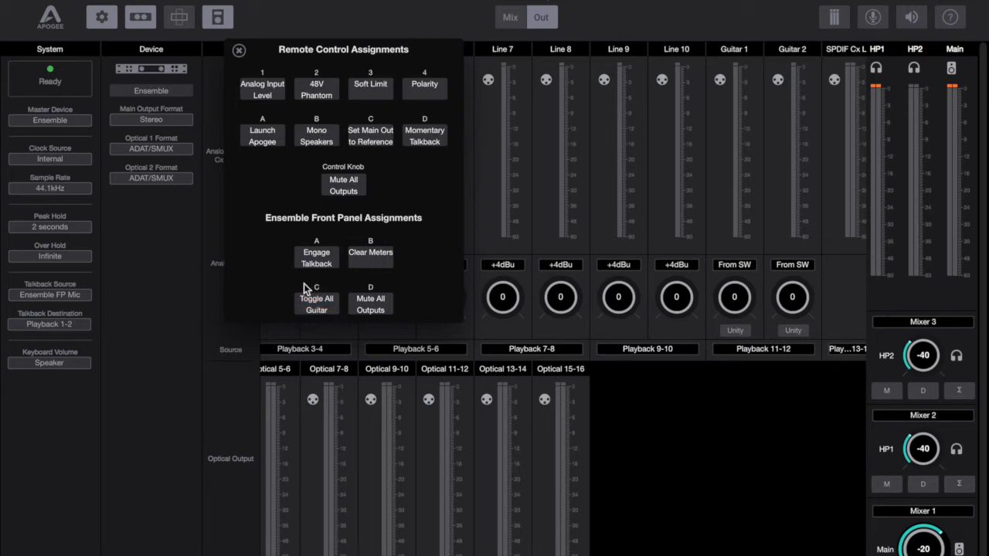
left_click(321, 310)
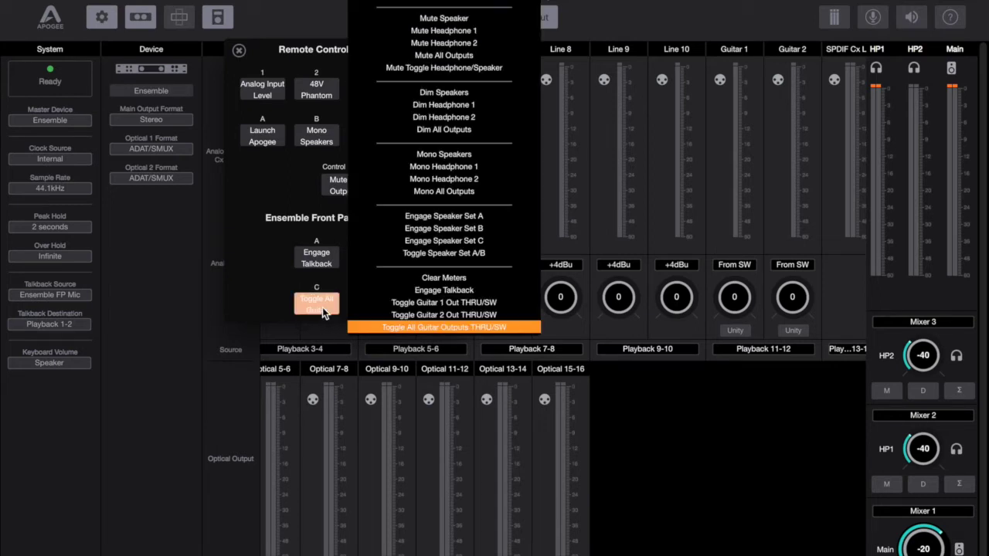
left_click(430, 328)
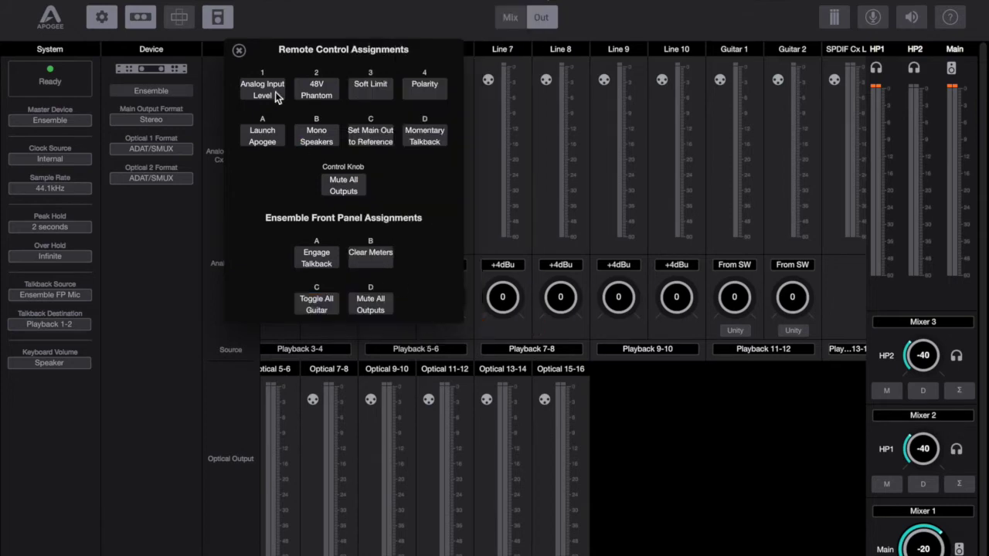
left_click(240, 51)
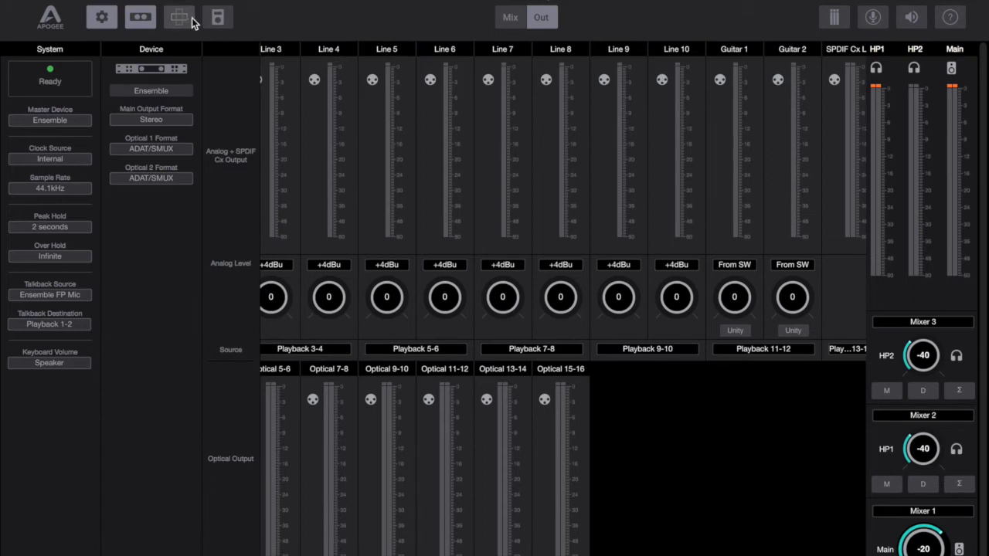
Assign Mono All Outputs to front-panel D, briefly trying Toggle Speaker Set A/B first.
left_click(216, 17)
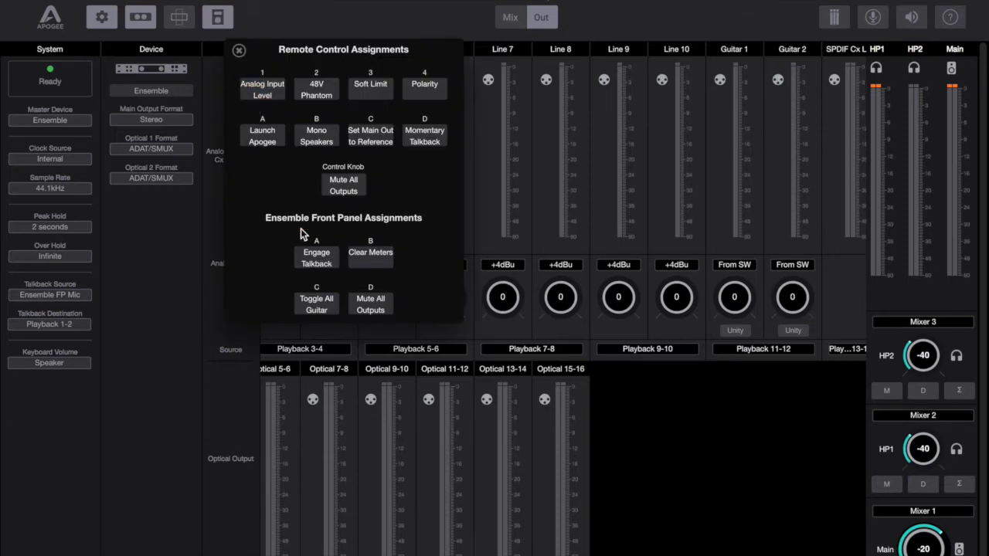
left_click(375, 309)
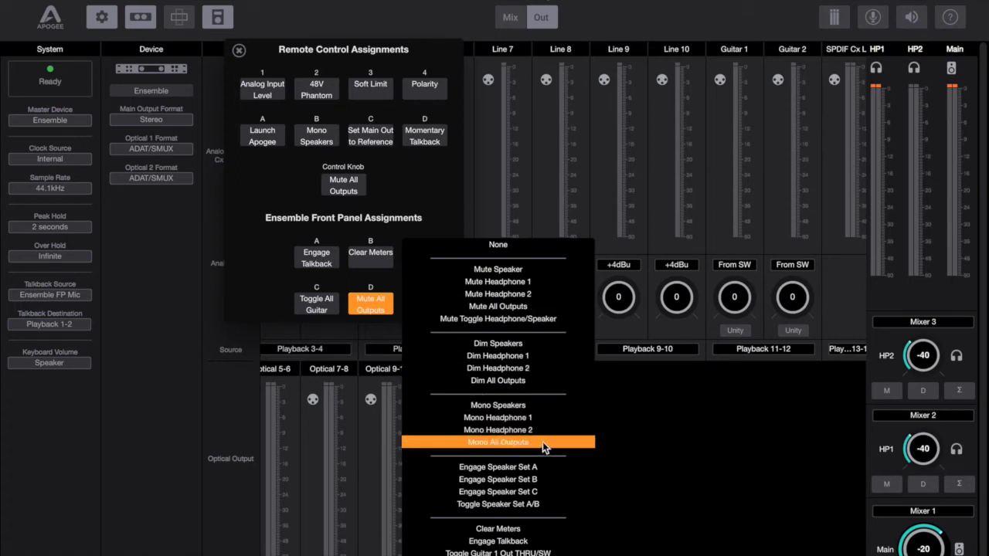
left_click(502, 442)
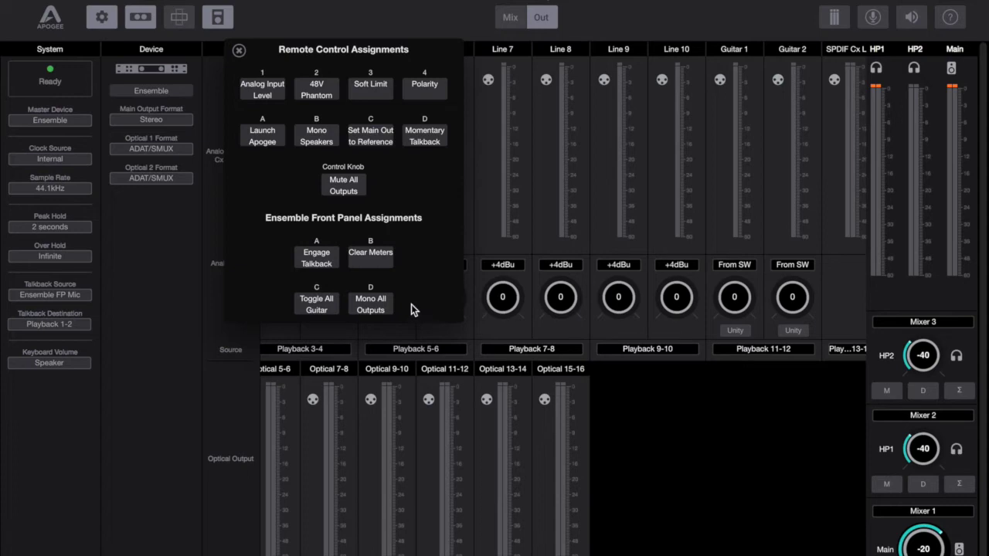
left_click(314, 307)
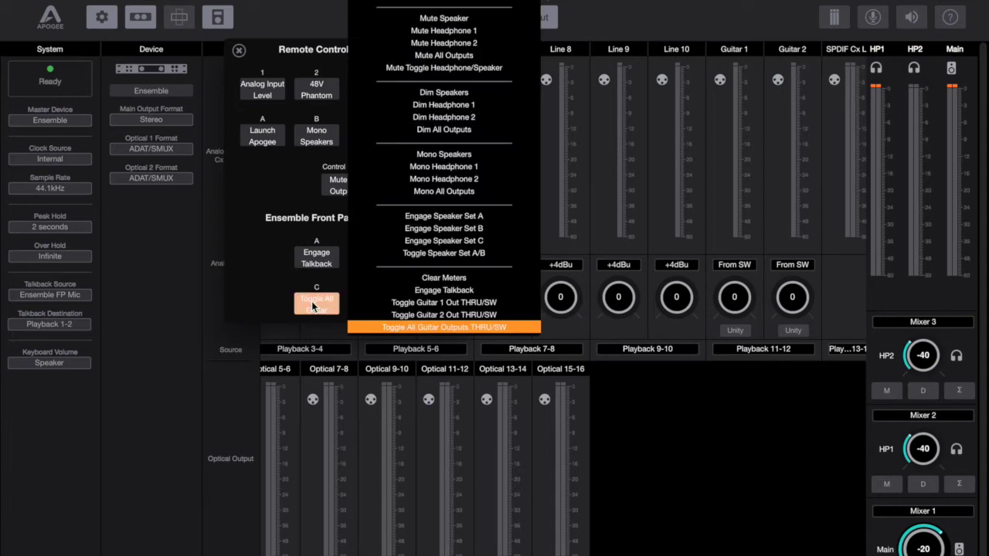
left_click(313, 307)
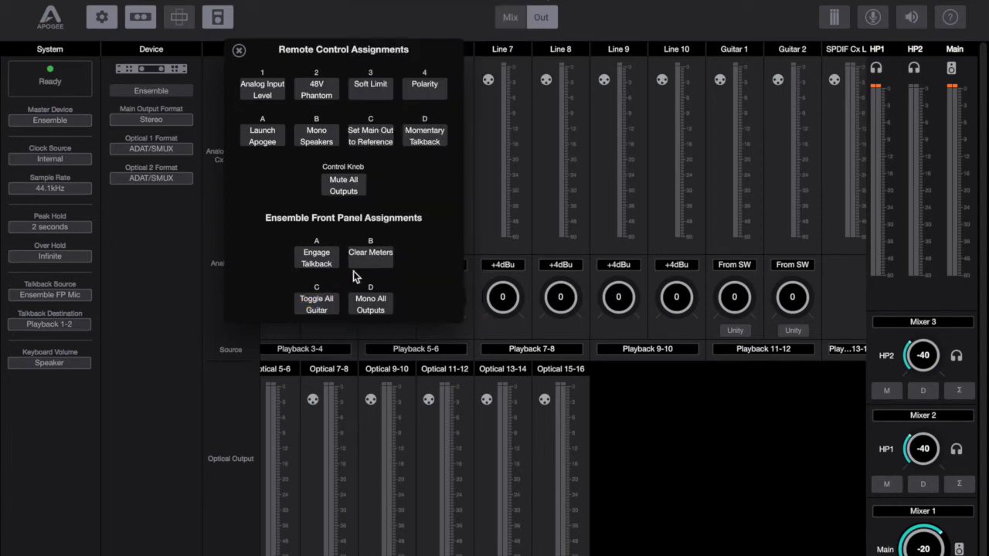
left_click(376, 309)
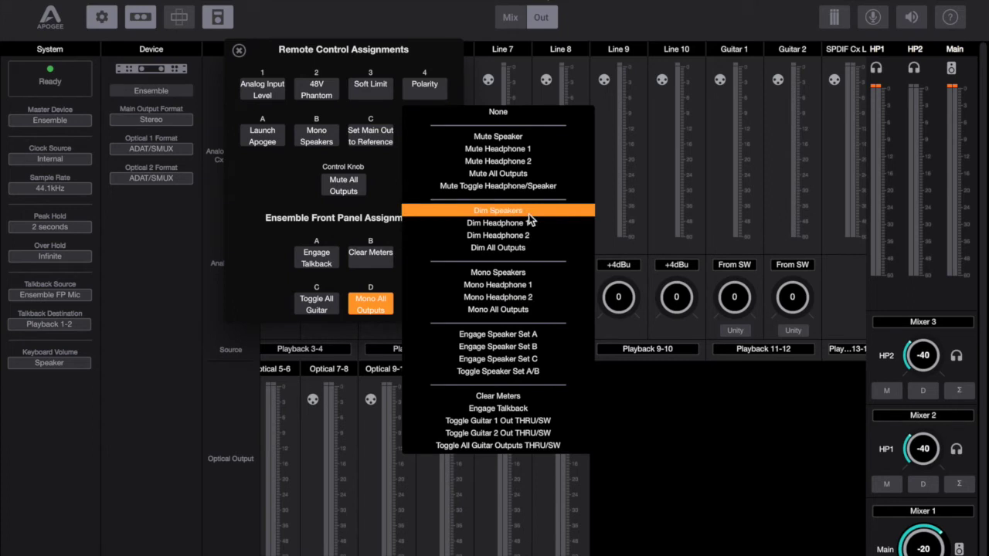
left_click(549, 371)
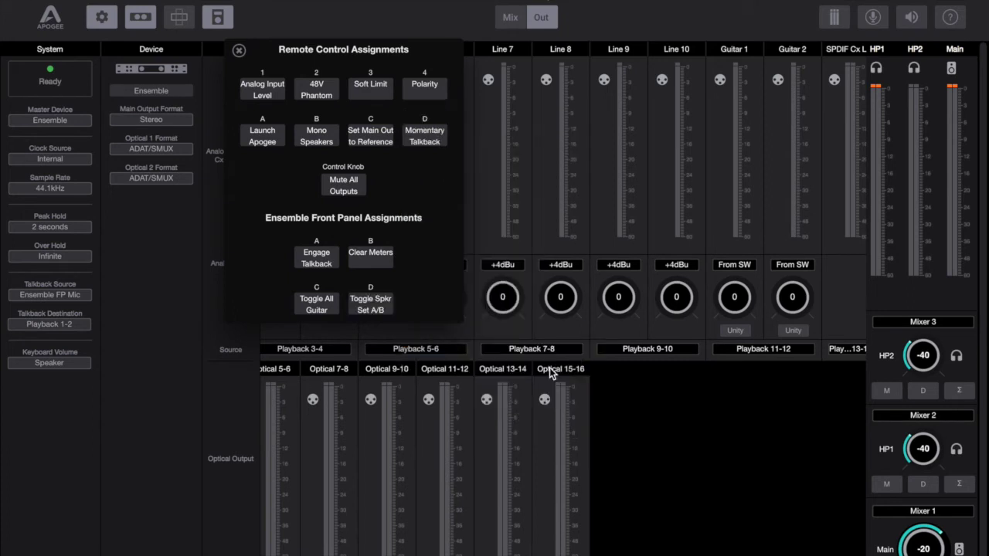
left_click(371, 304)
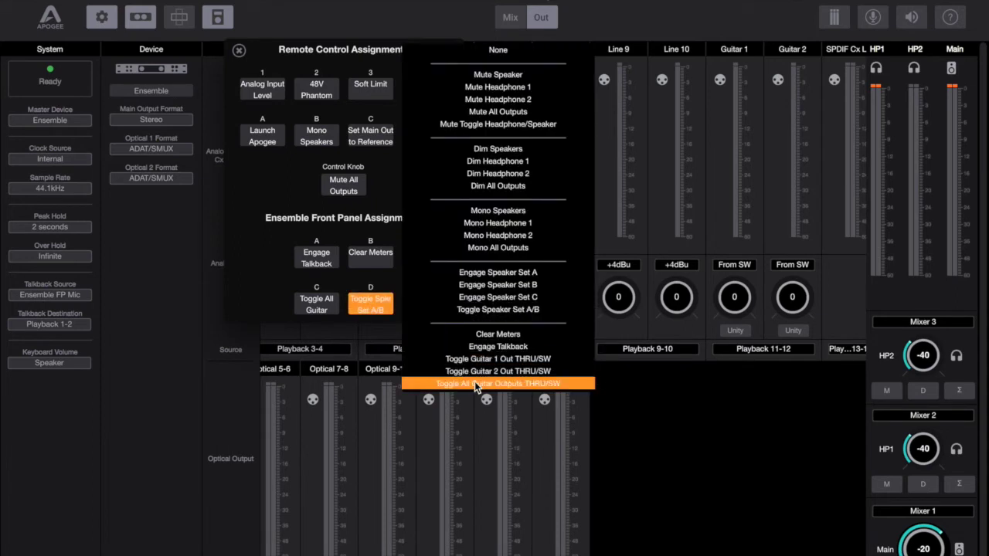
left_click(525, 248)
left_click(239, 50)
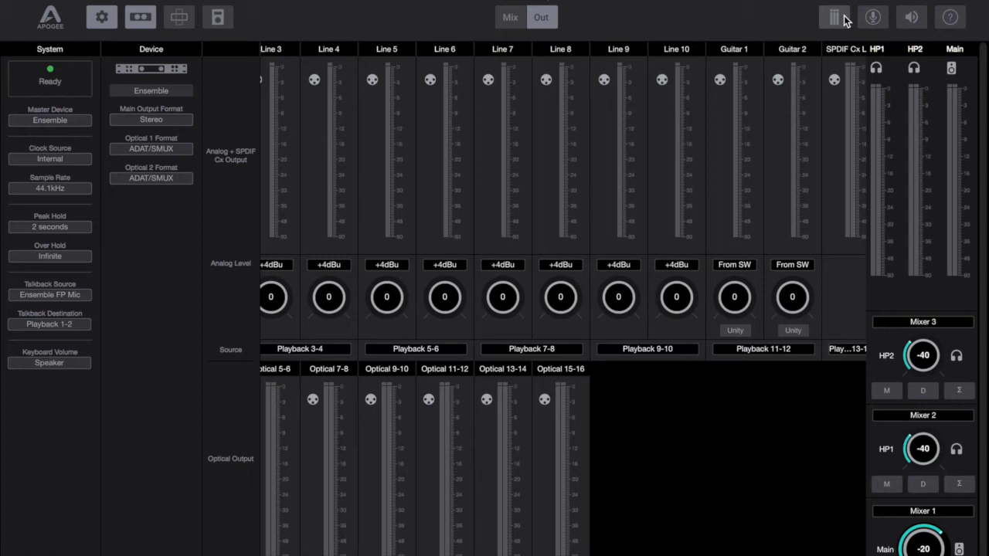
left_click(873, 17)
left_click(911, 17)
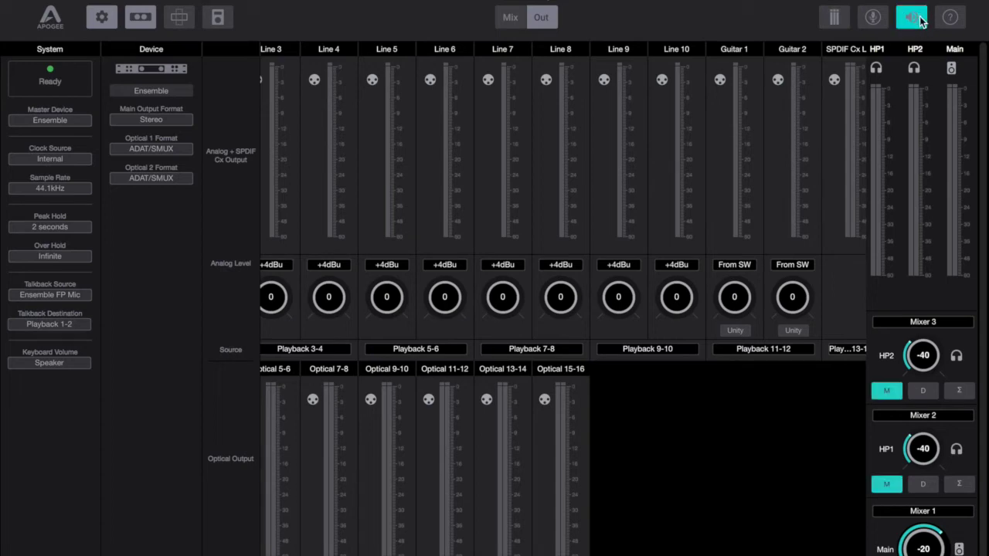
left_click(950, 17)
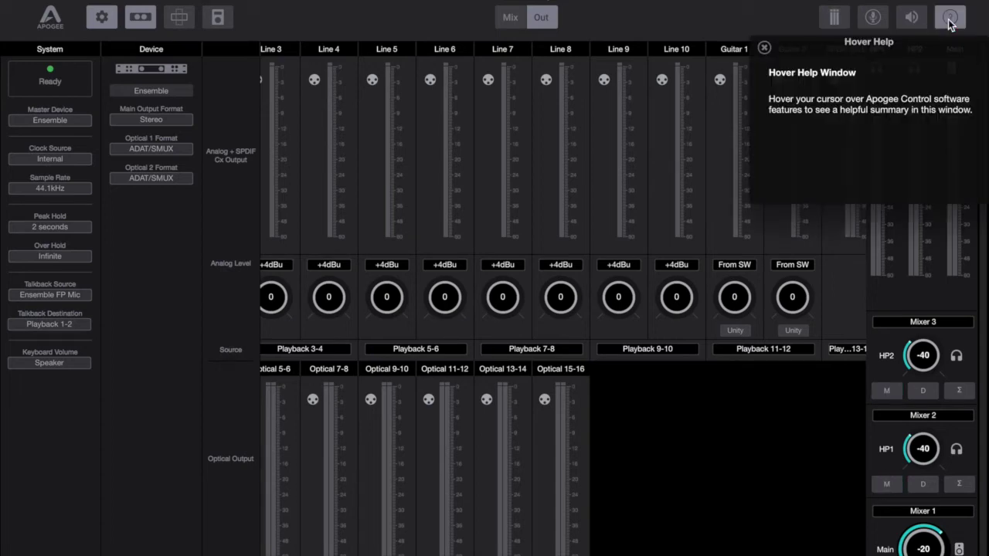
left_click(949, 22)
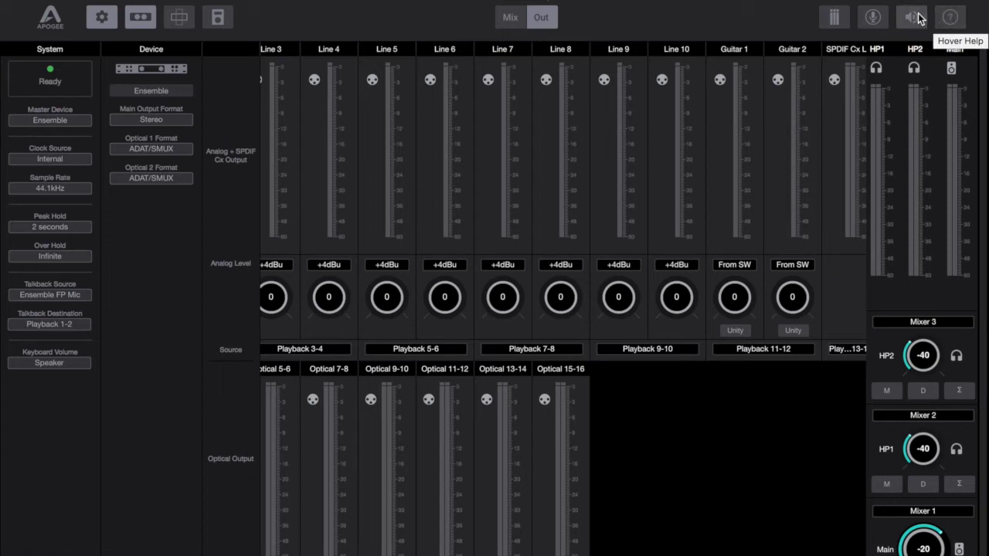
left_click(878, 23)
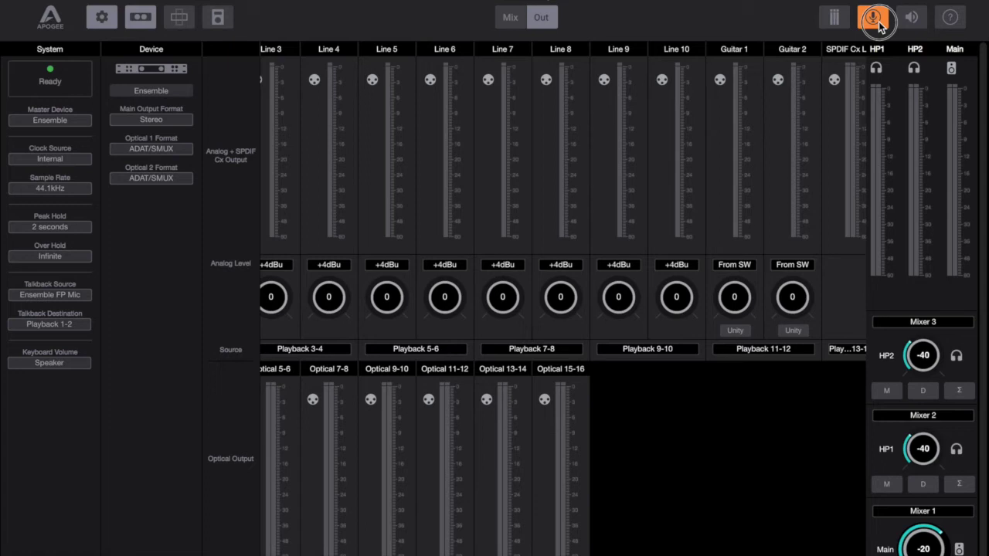
left_click(878, 21)
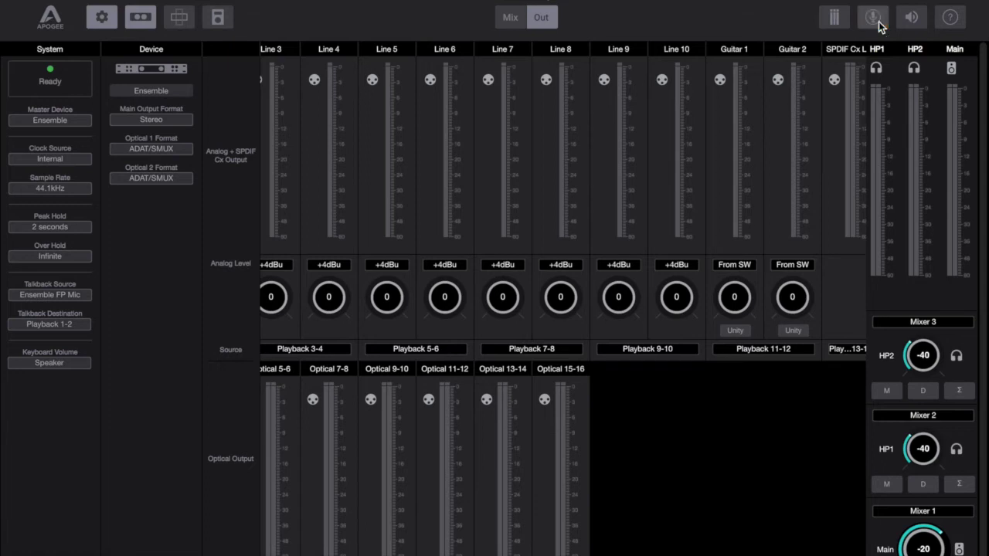
left_click(80, 324)
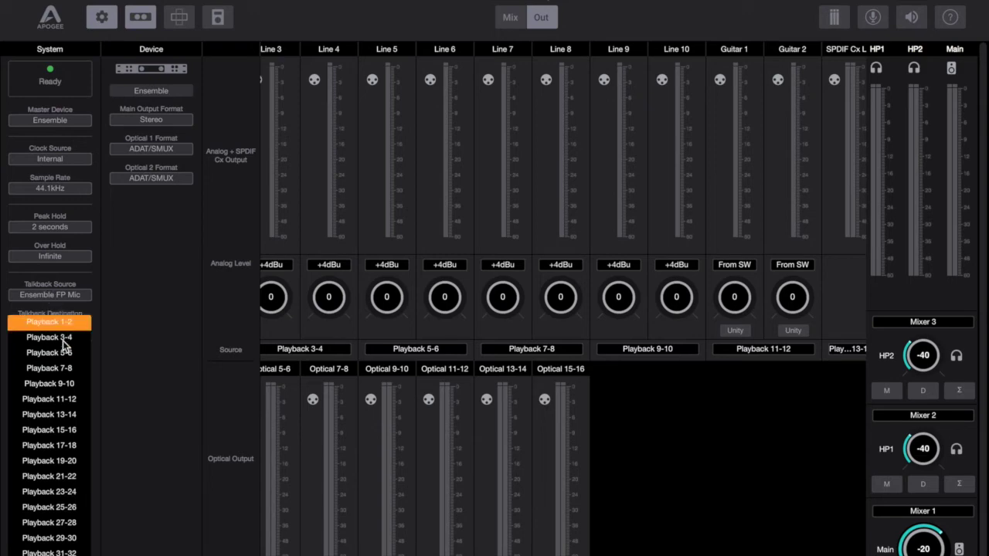
left_click(110, 311)
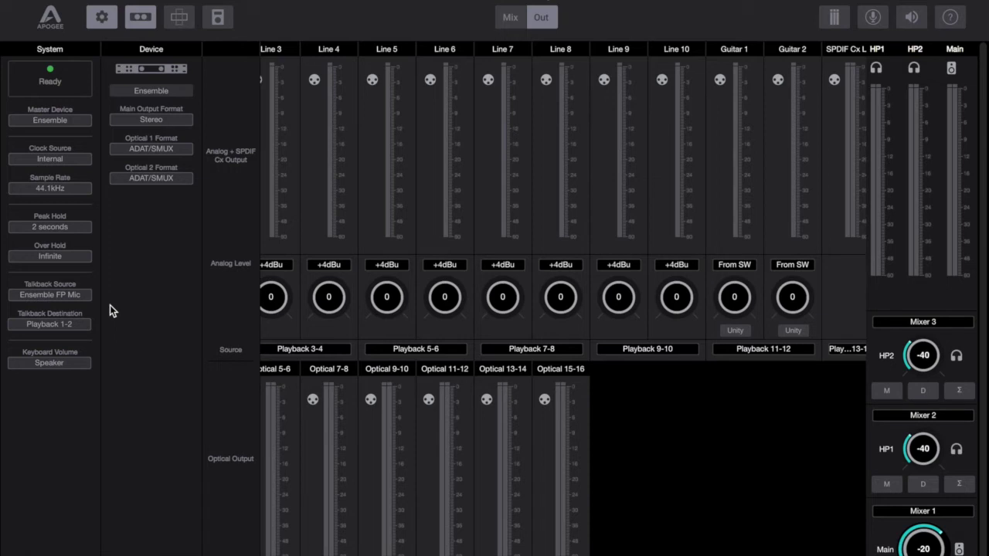
left_click(72, 295)
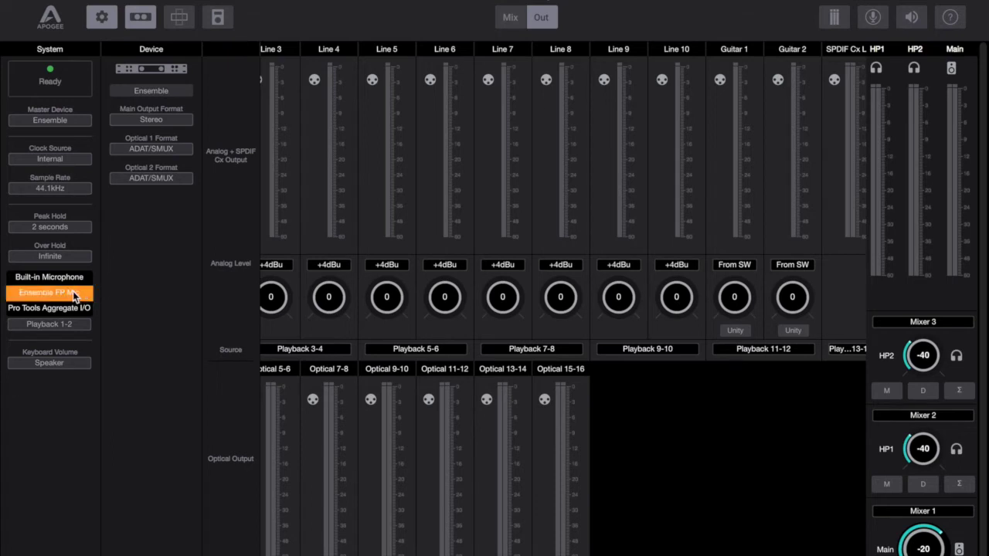
left_click(74, 294)
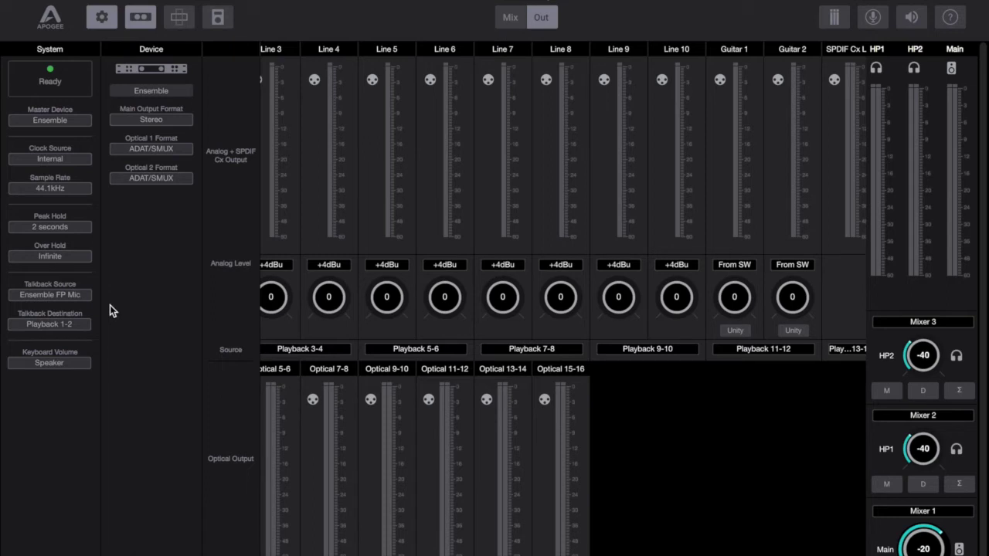
left_click(913, 16)
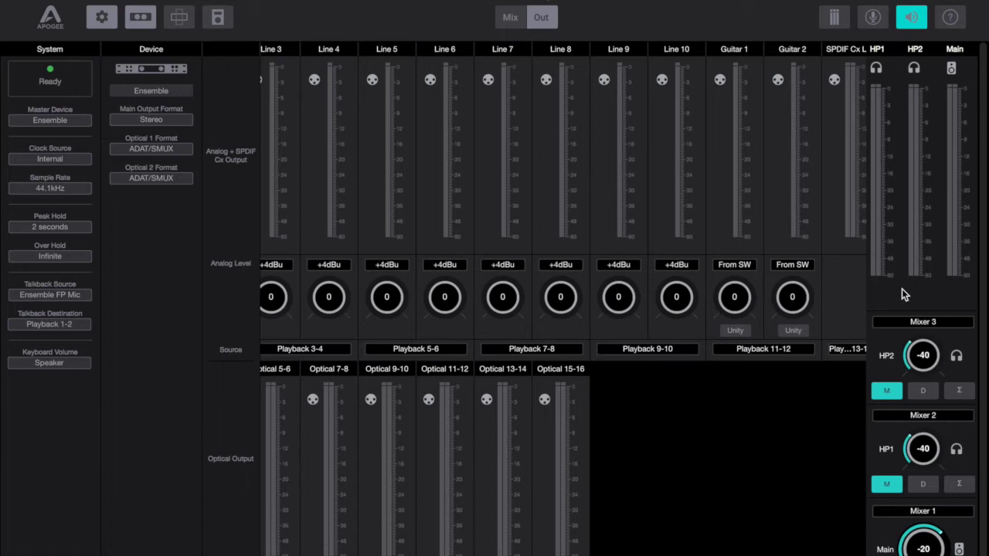
left_click(887, 392)
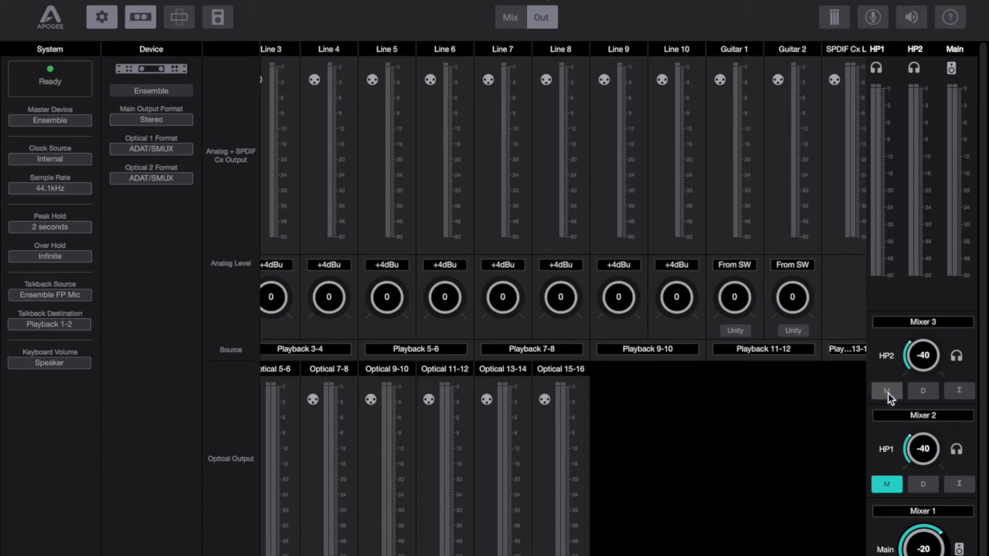
left_click(886, 483)
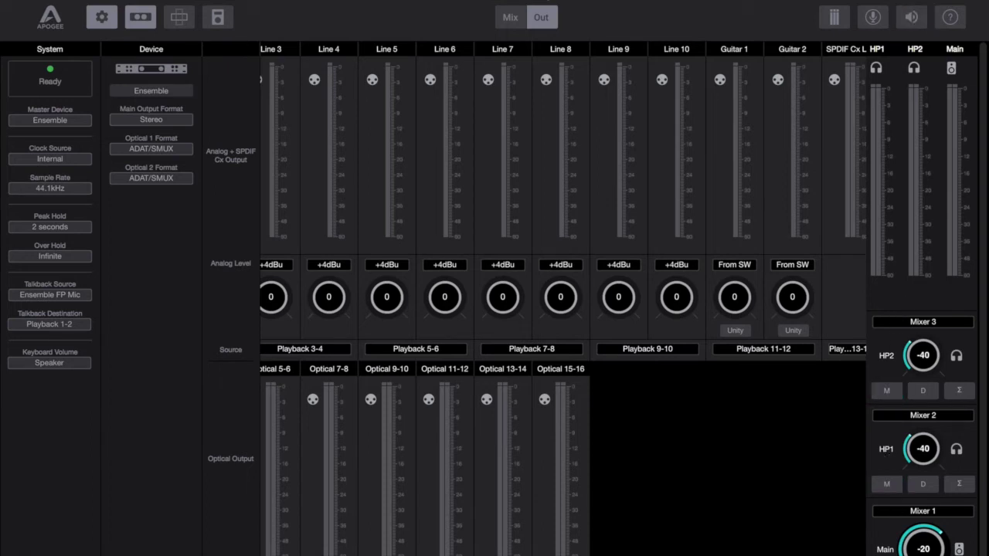
scroll(885, 547, "down", 1)
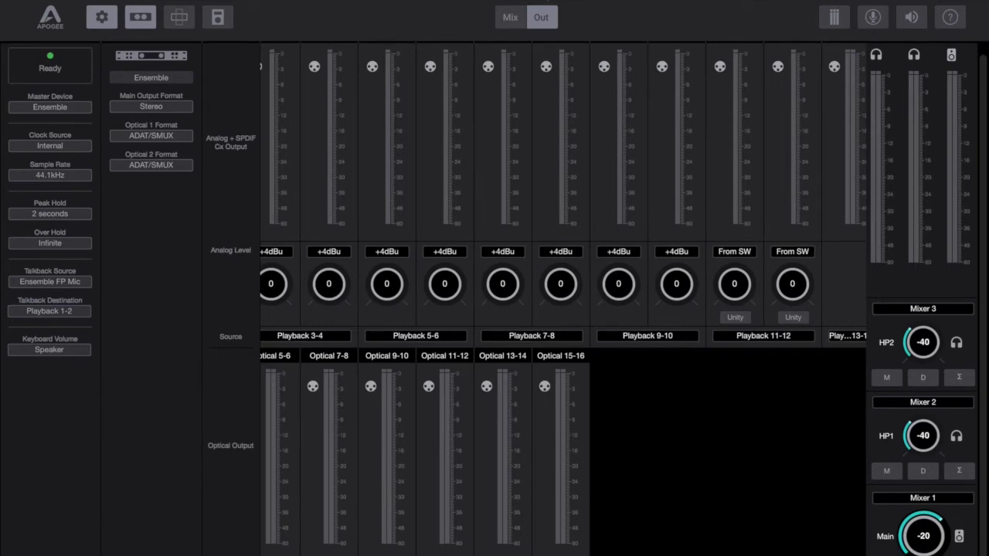
scroll(885, 547, "up", 1)
Switch to the Mix page with its channel faders, then open and close the Hover Help window.
left_click(510, 17)
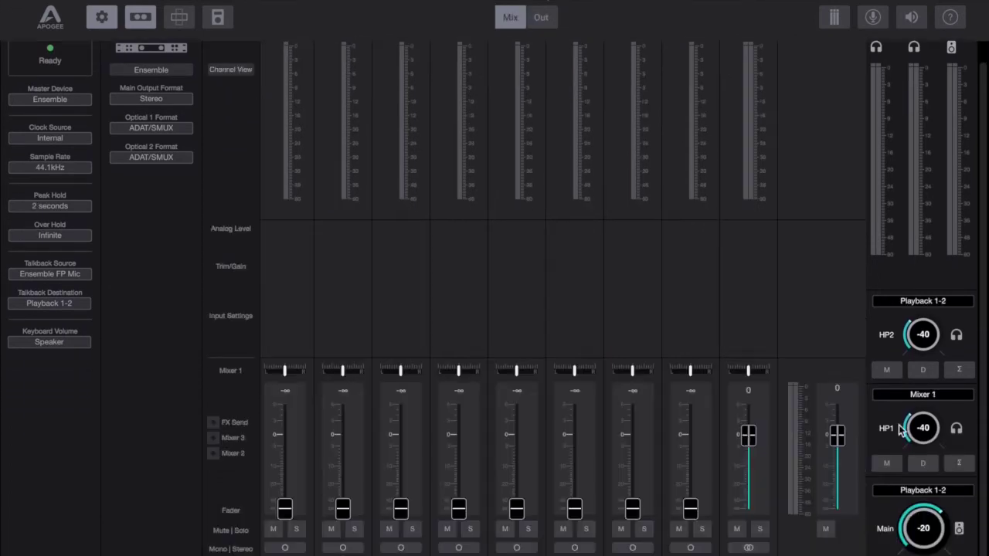
left_click(951, 24)
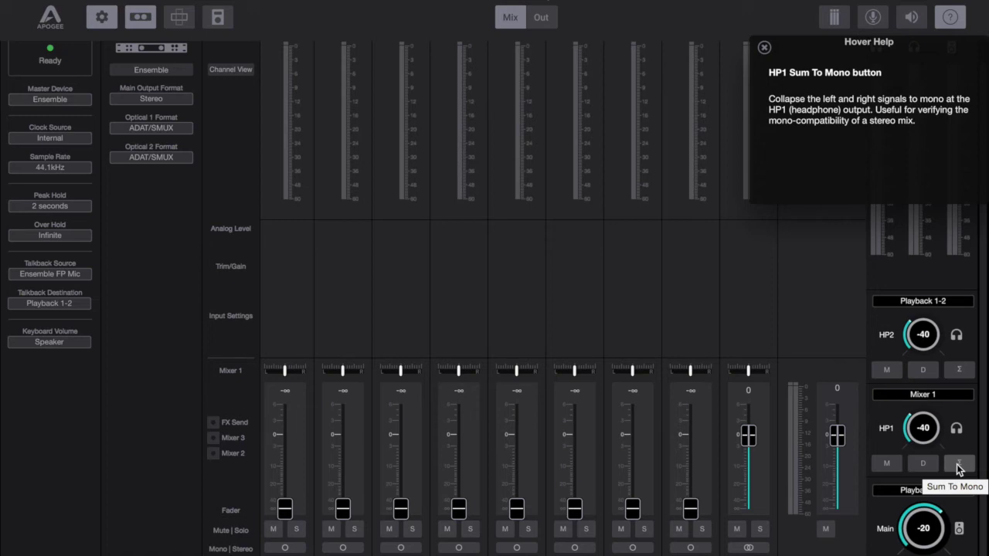
left_click(764, 48)
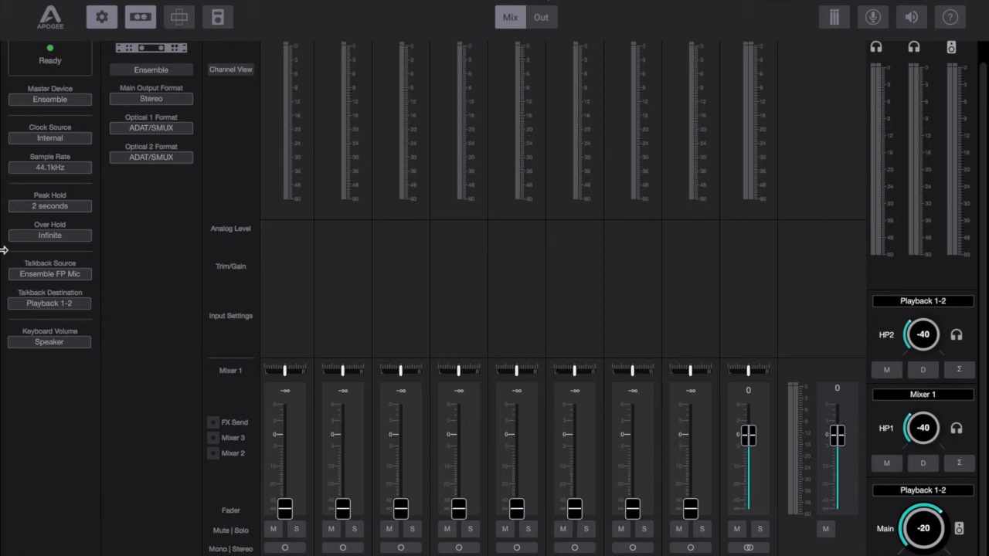
Confirm clock source Internal, sample rate 44.1kHz, peak hold 2 seconds and over hold Infinite.
scroll(124, 302, "up", 2)
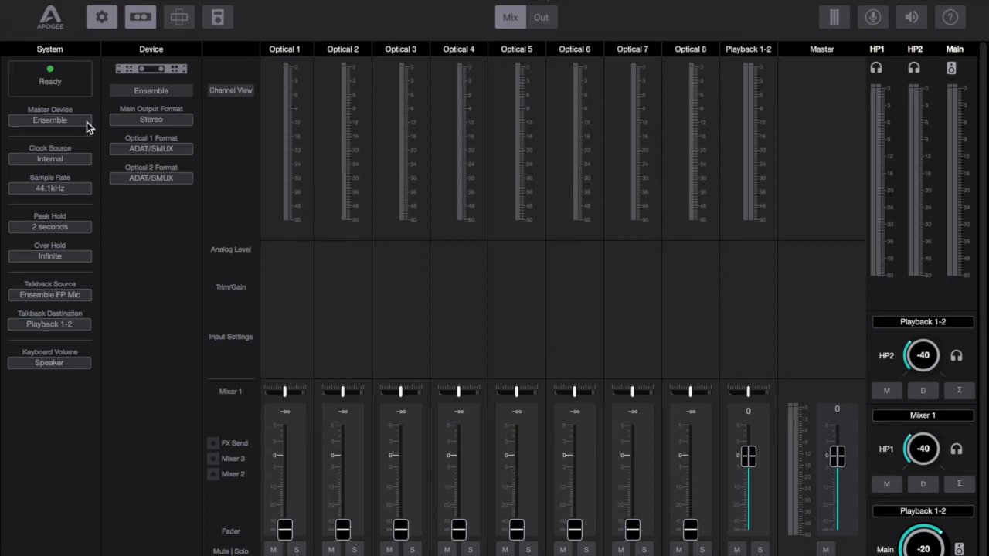
left_click(78, 160)
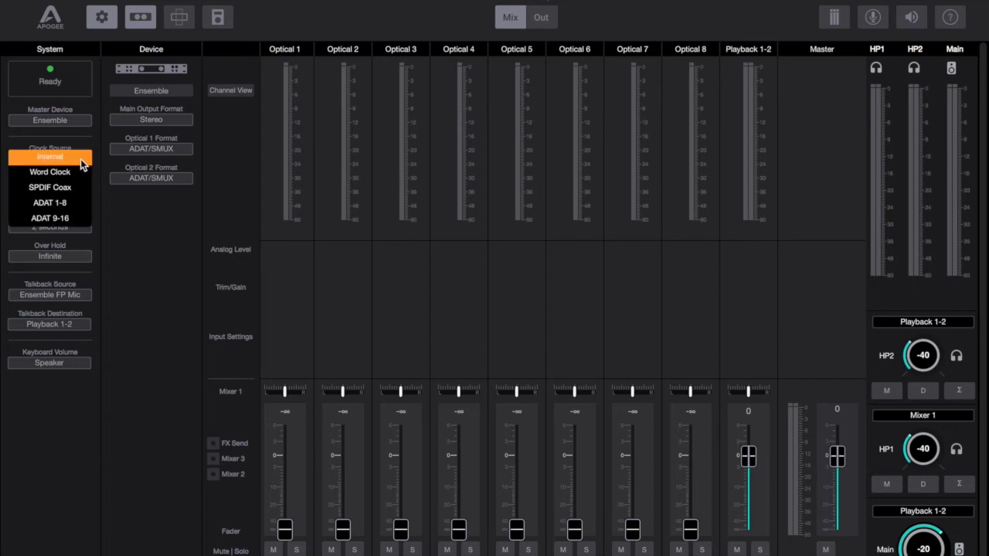
left_click(85, 146)
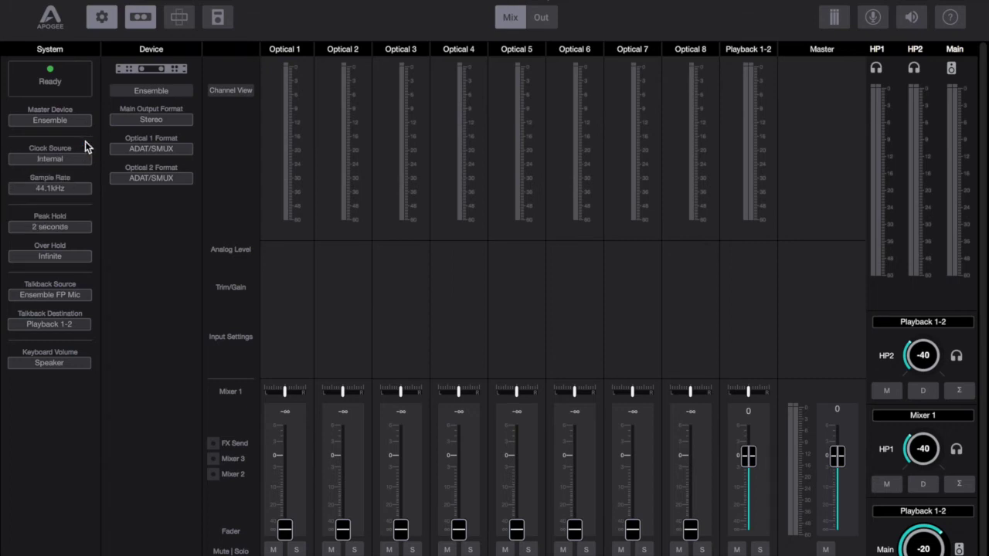
left_click(78, 190)
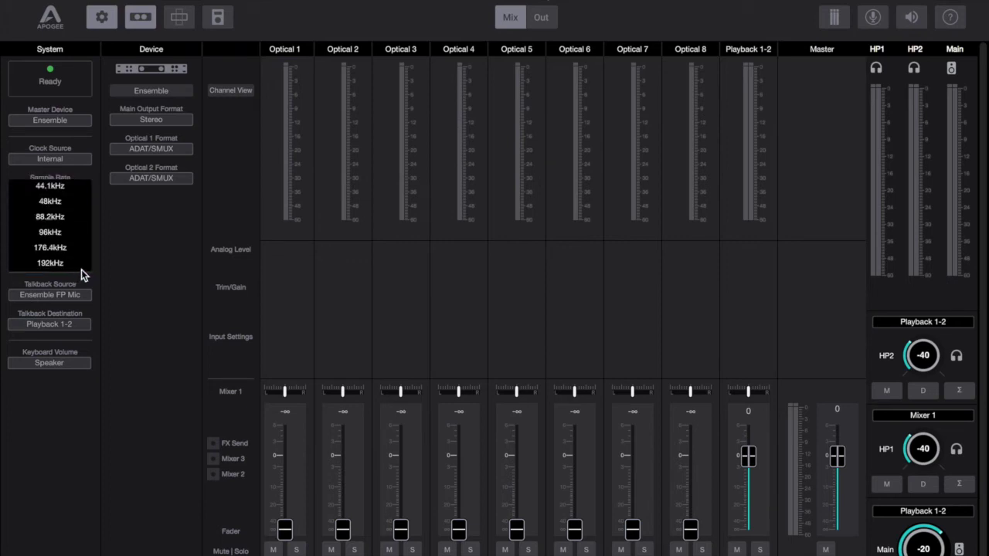
left_click(124, 228)
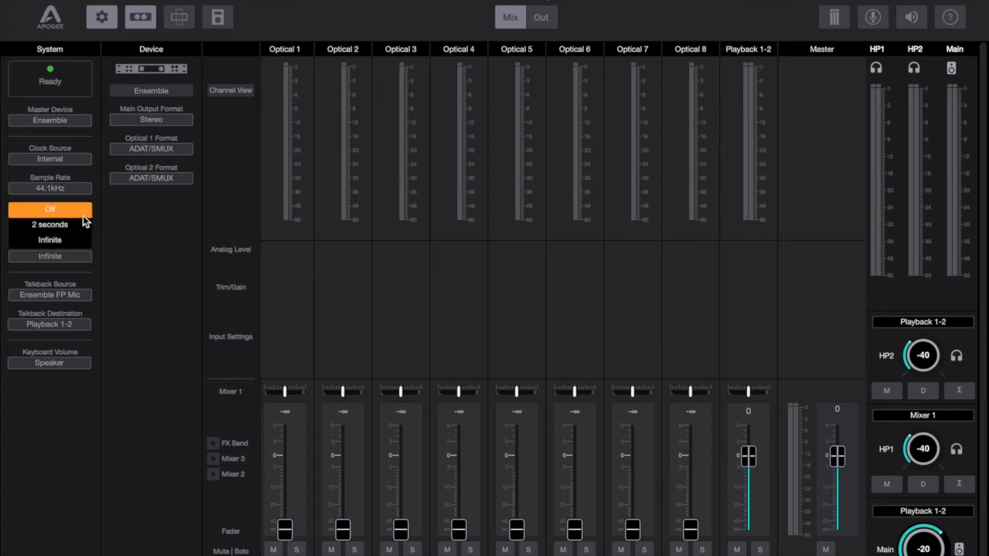
left_click(82, 222)
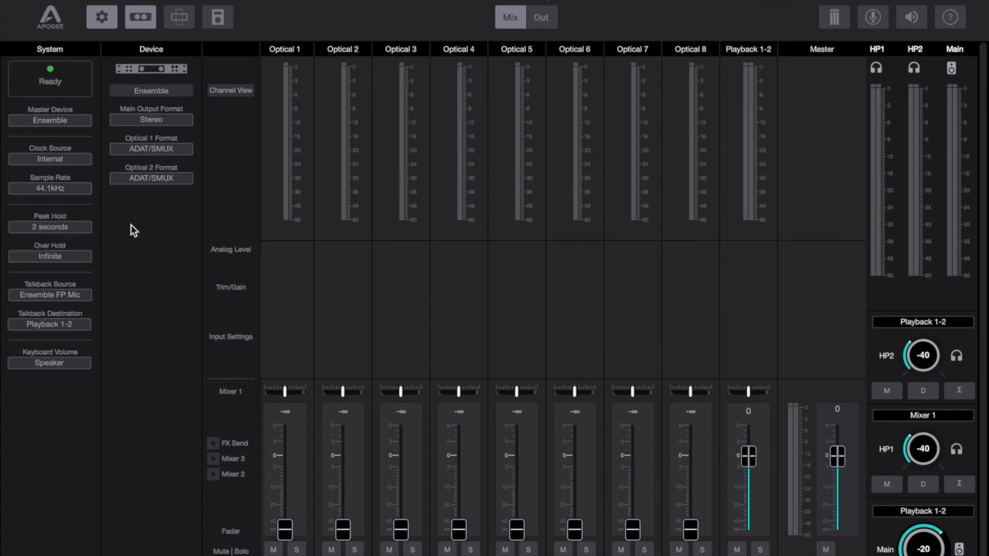
left_click(72, 260)
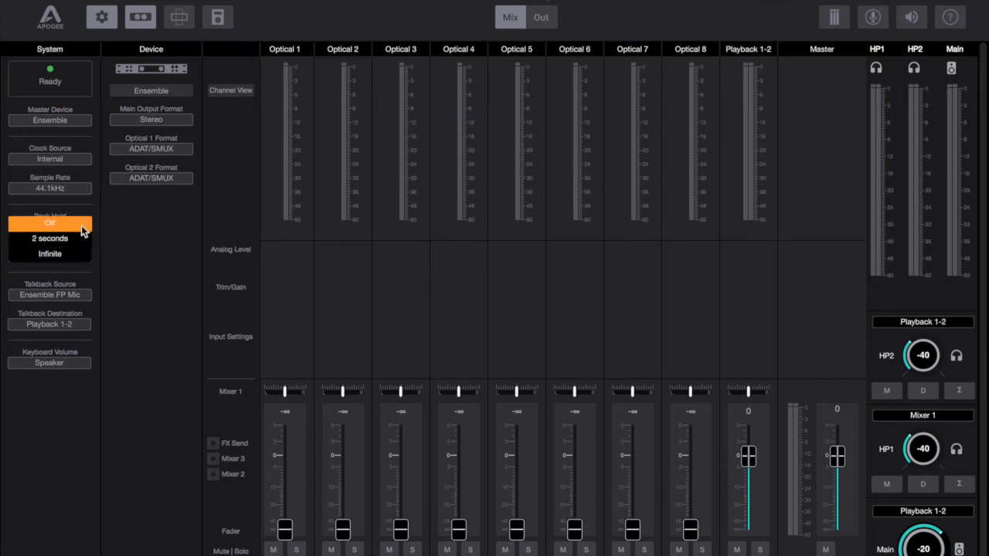
left_click(149, 273)
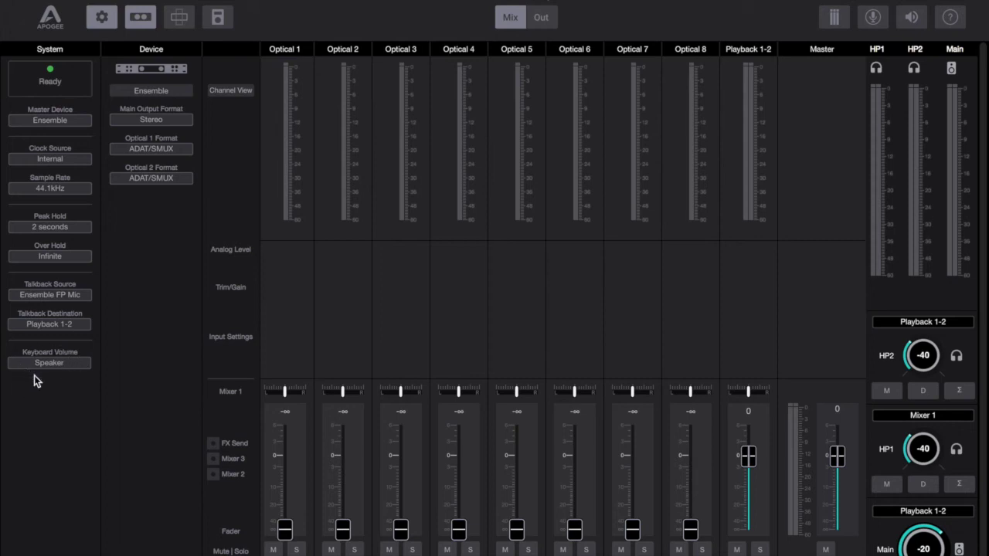
Set Keyboard Volume to control Headphone 1 and look at the talkback source choices.
left_click(76, 364)
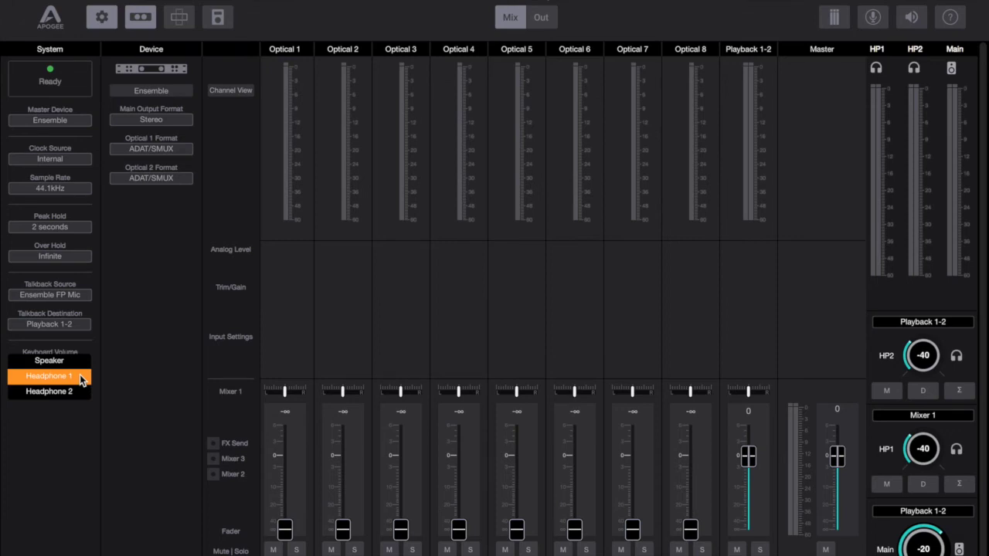
left_click(80, 375)
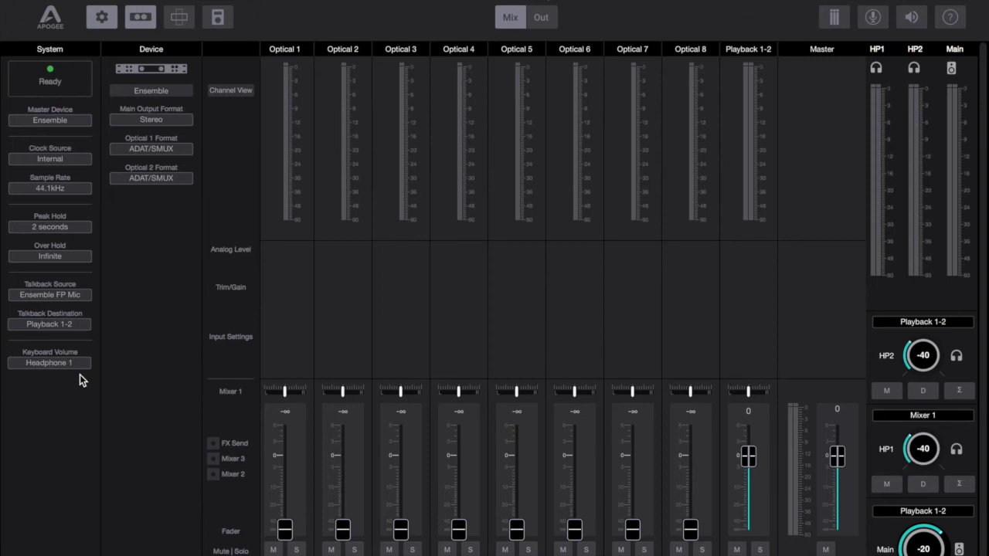
left_click(85, 294)
Keep talkback destination at Playback 1-2, then try 2 Speaker Sets and monitor speaker set 2.
left_click(81, 320)
left_click(77, 325)
left_click(122, 327)
left_click(178, 119)
left_click(180, 132)
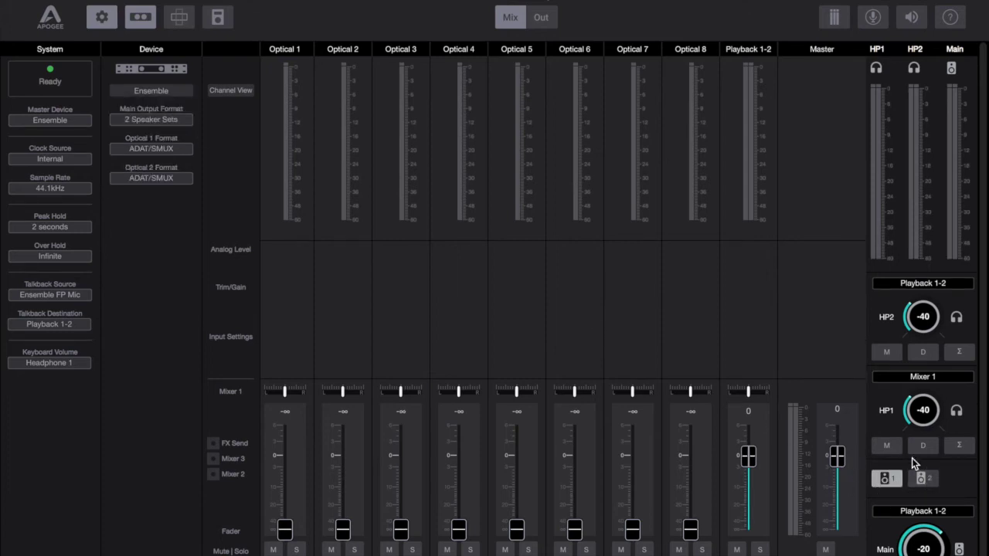
left_click(923, 478)
Try 3 Speaker Sets cycling through sets 1–3, then set Main Output Format to 5.1 (Out 1-6).
left_click(162, 120)
left_click(163, 132)
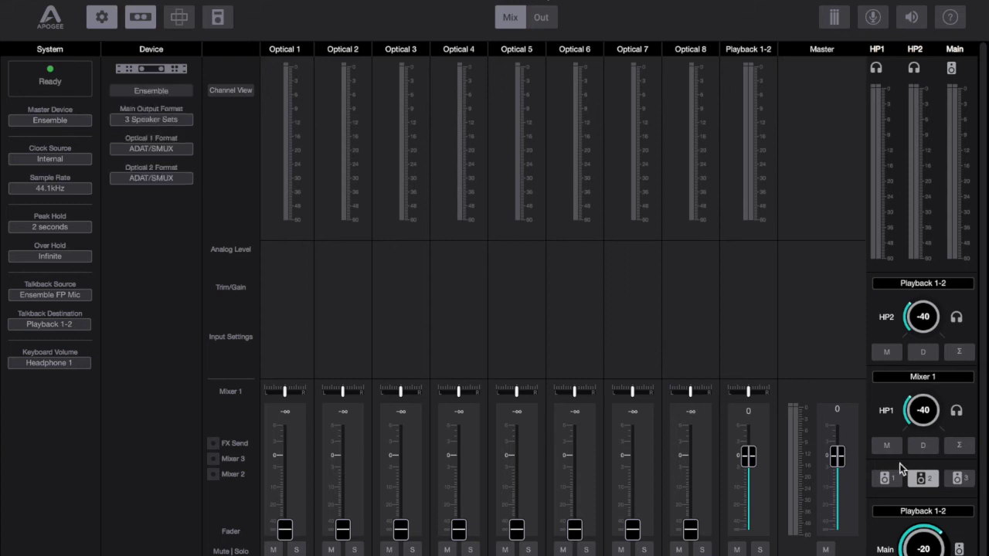
left_click(956, 479)
left_click(885, 478)
left_click(919, 479)
left_click(958, 482)
left_click(901, 480)
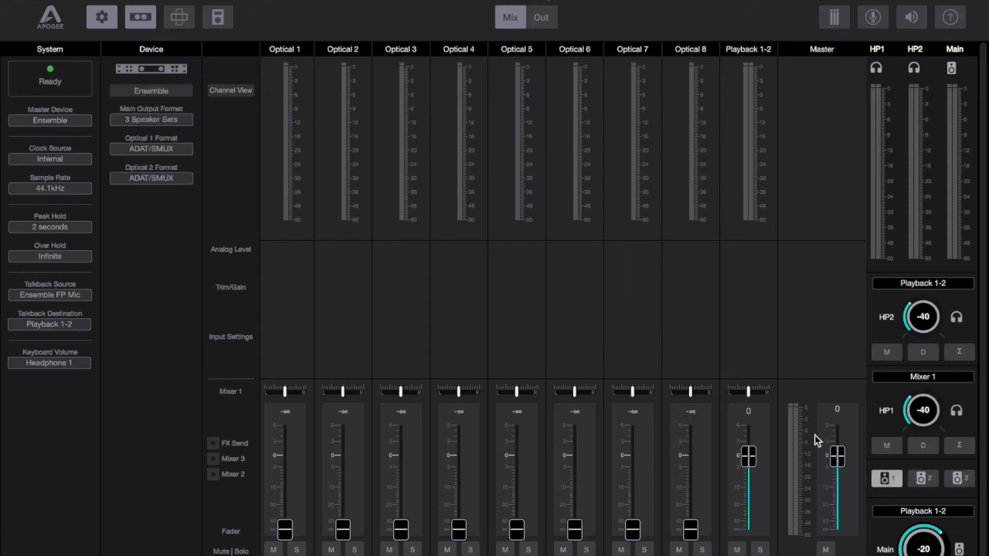
left_click(183, 121)
left_click(179, 132)
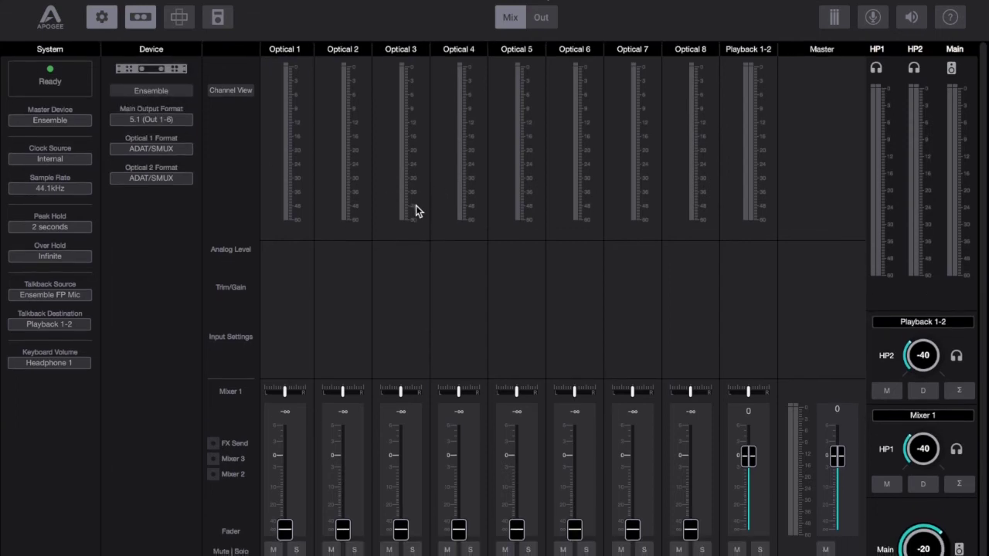
On the output routing page, set Main Output Format to 9.1 (Out 1-10), then Stereo.
left_click(545, 18)
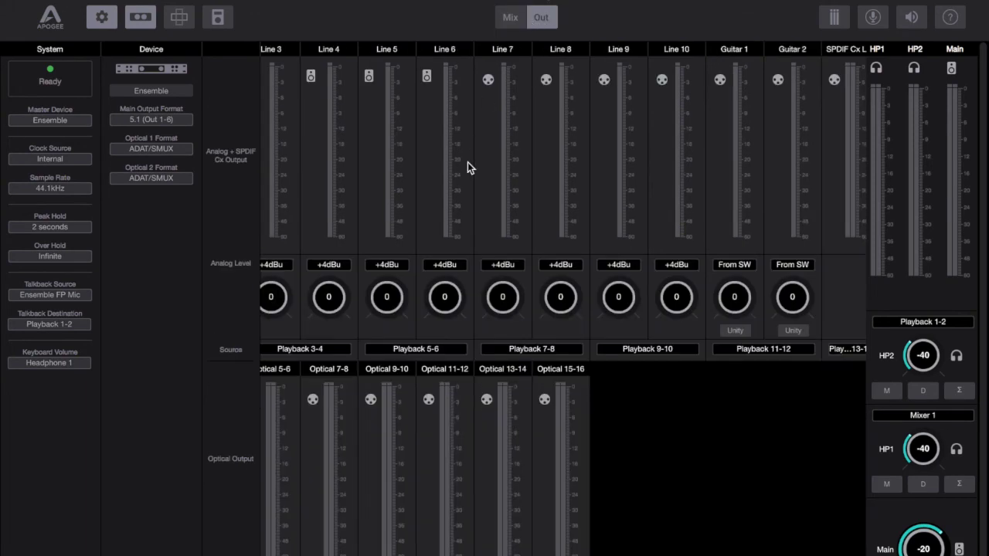
scroll(467, 162, "left", 3)
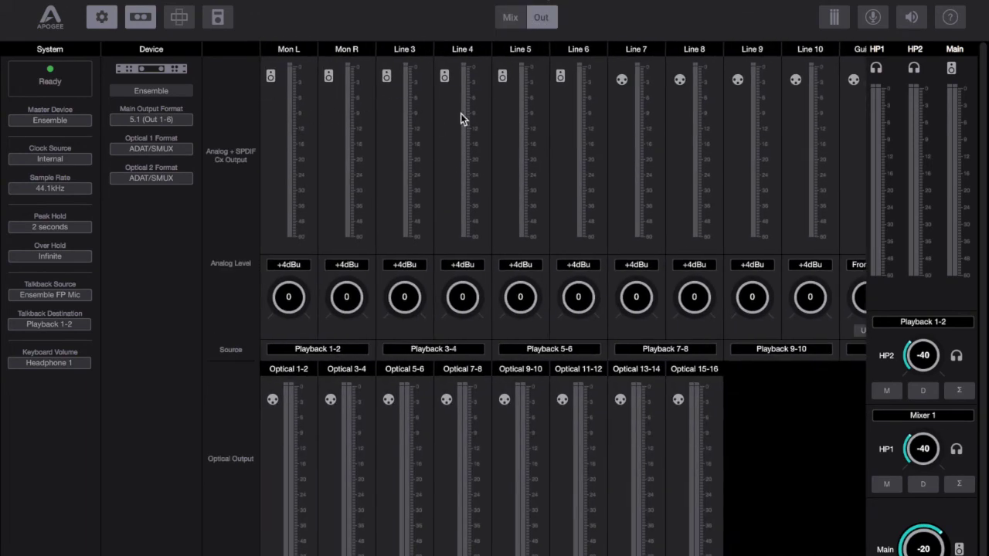
left_click(151, 119)
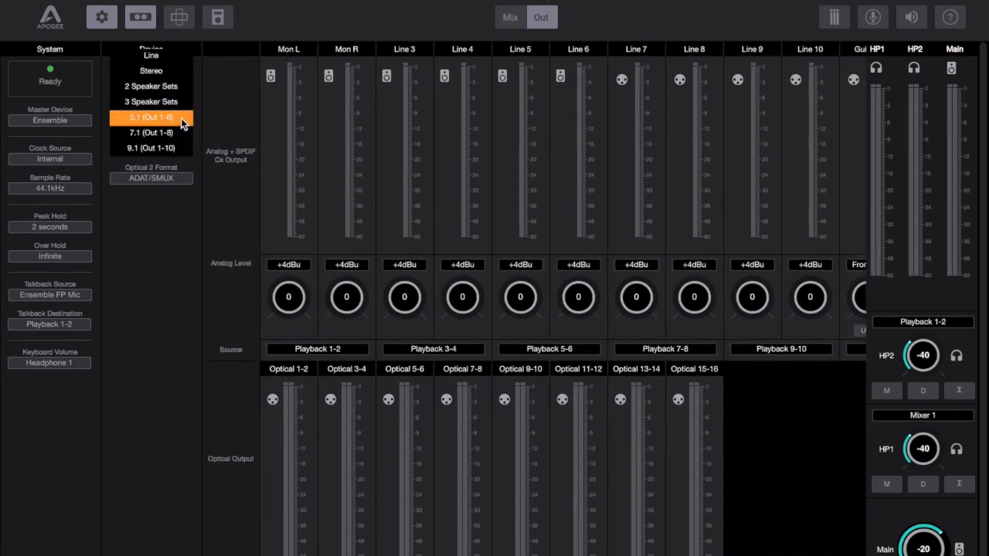
left_click(175, 148)
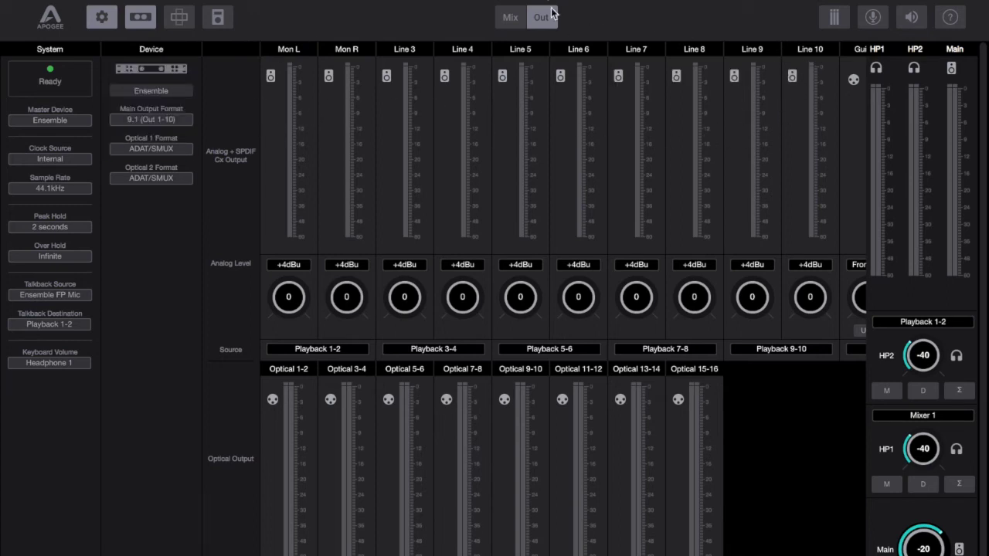
left_click(150, 115)
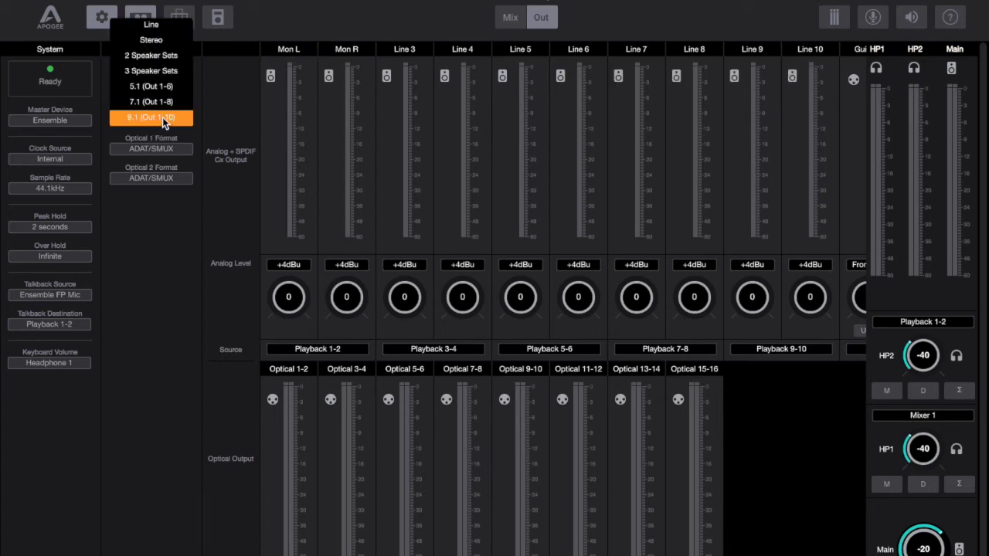
left_click(169, 43)
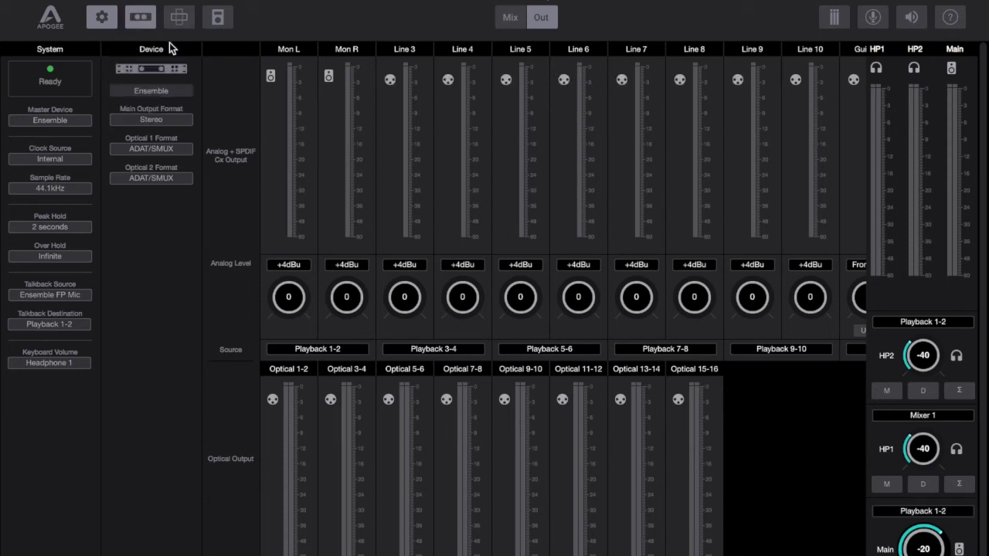
Try 2 Speaker Sets, lower the Main monitor level to -23, then return the format to Stereo.
left_click(166, 119)
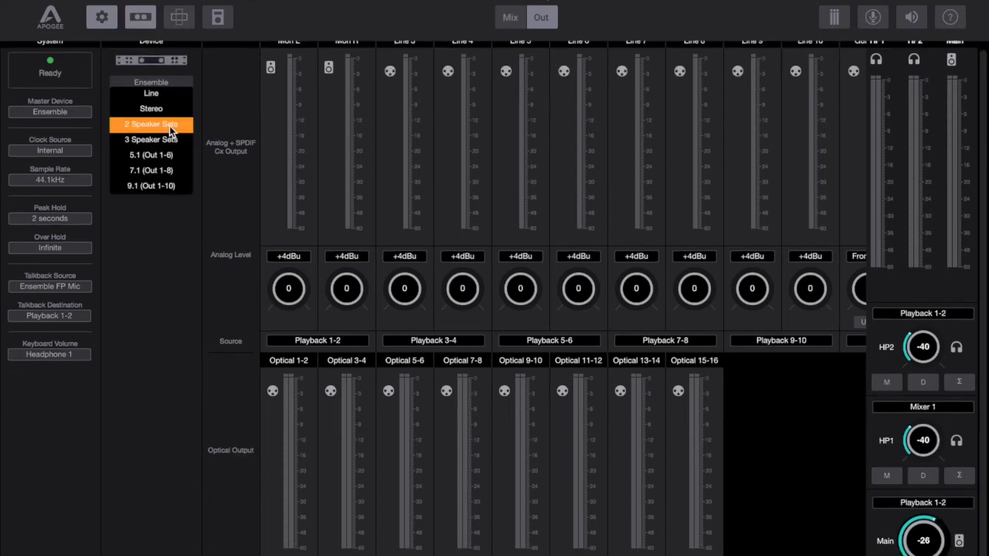
left_click(169, 126)
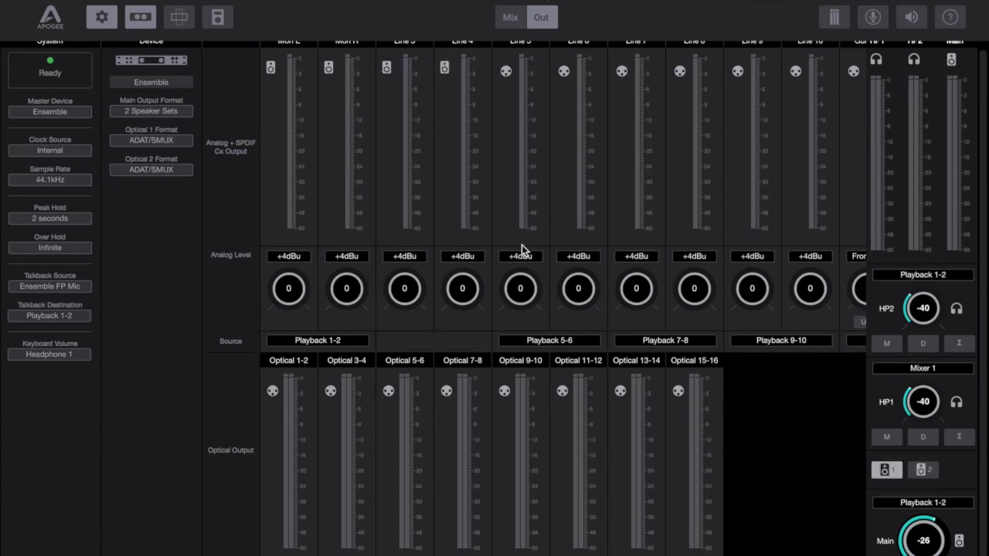
left_click(924, 473)
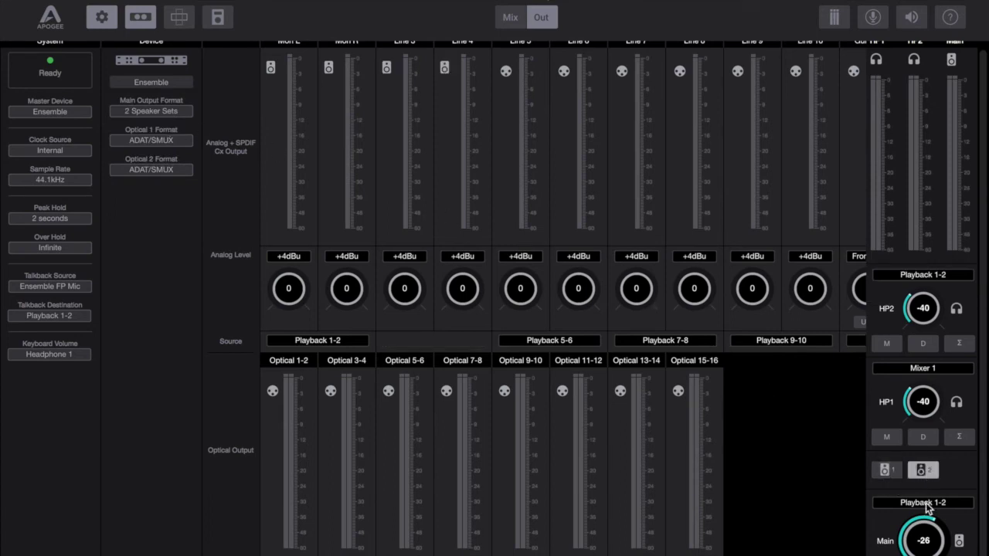
left_click_drag(928, 545, 929, 529)
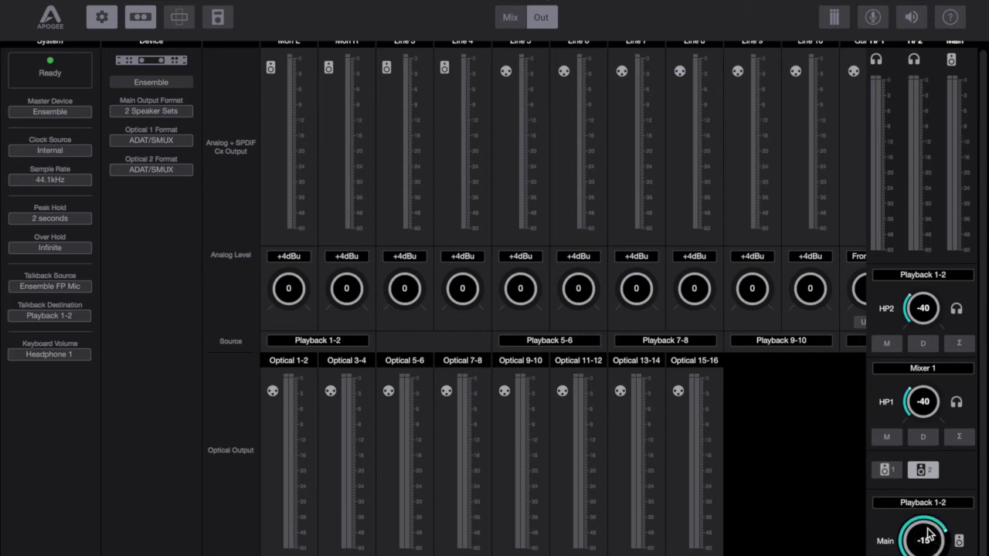
left_click(895, 471)
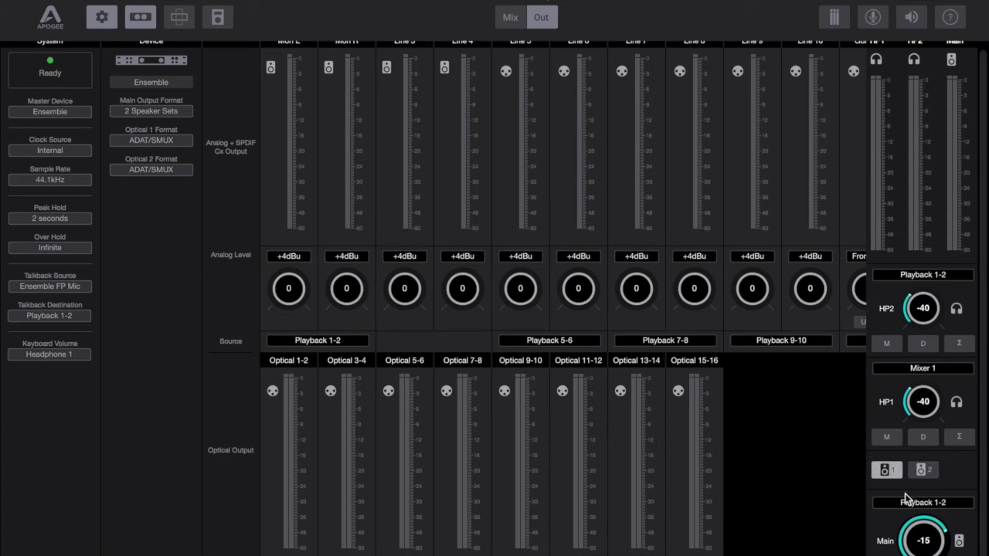
left_click_drag(923, 545, 924, 555)
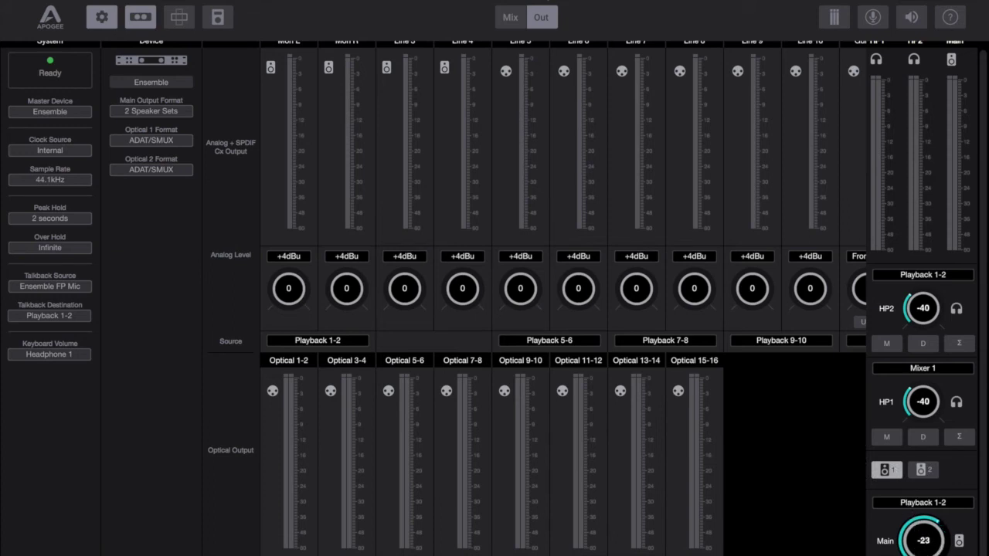
left_click(928, 473)
left_click(895, 472)
left_click(173, 113)
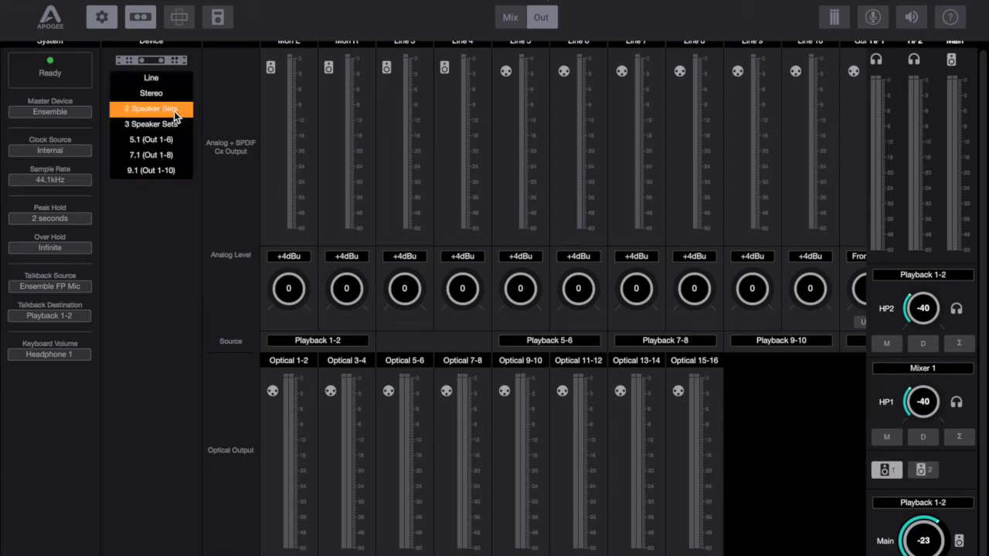
left_click(169, 94)
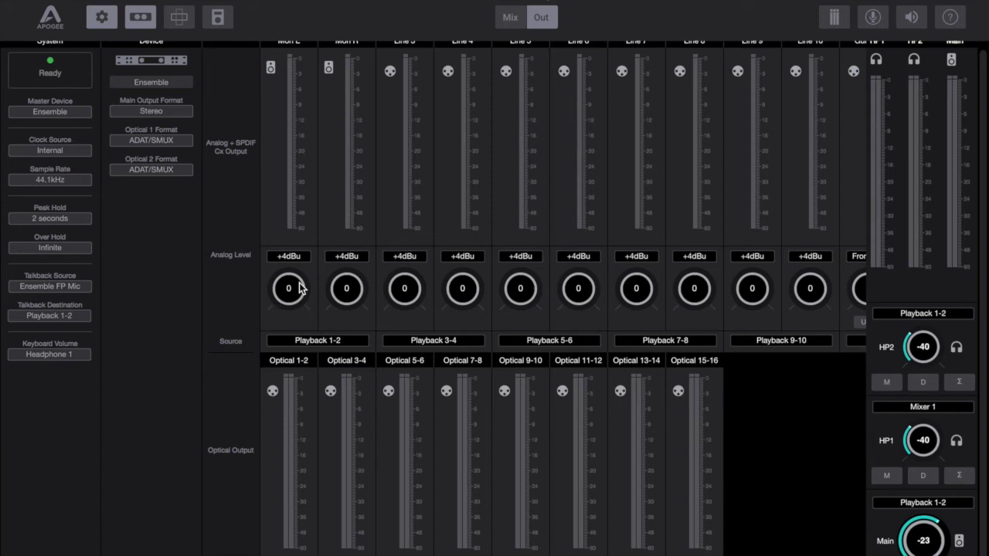
left_click(168, 141)
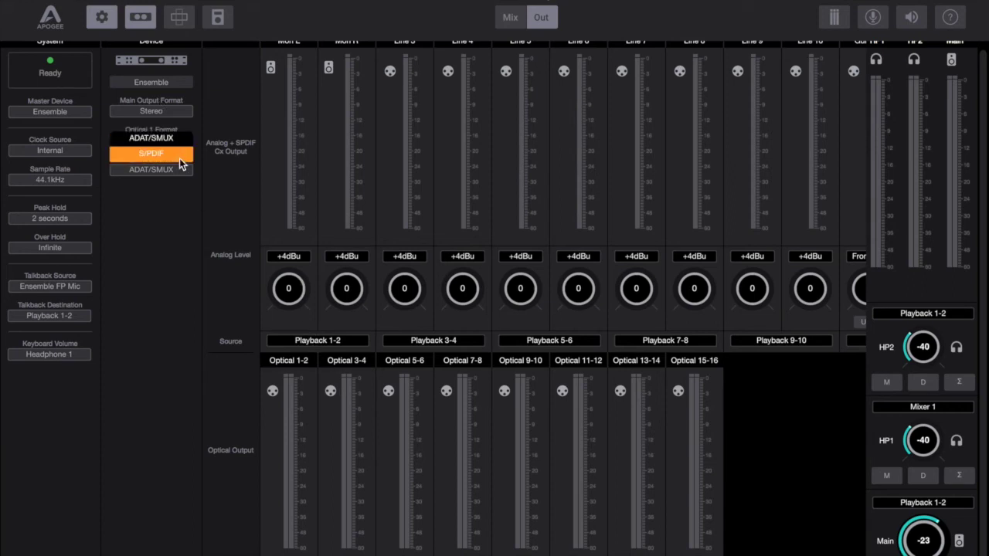
left_click(182, 139)
left_click(186, 171)
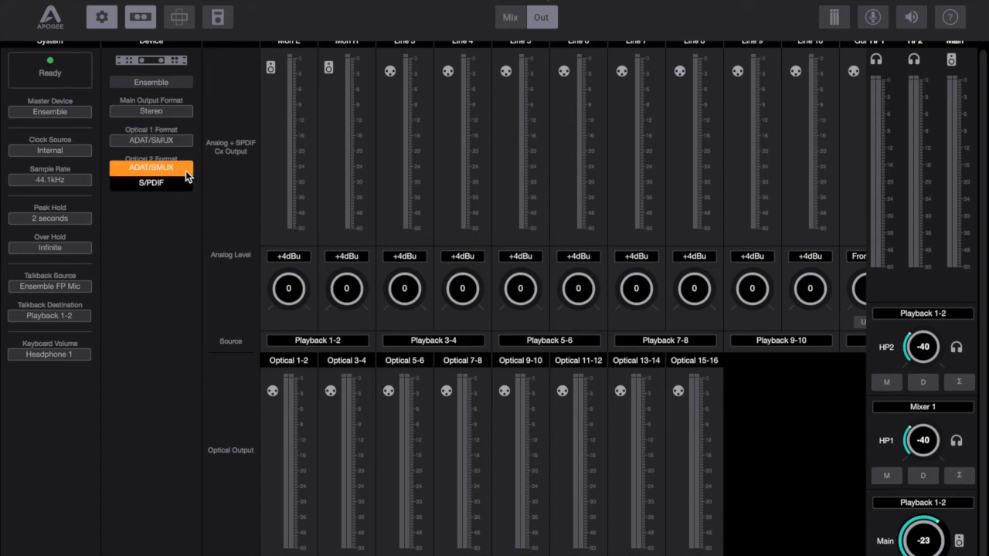
left_click(184, 172)
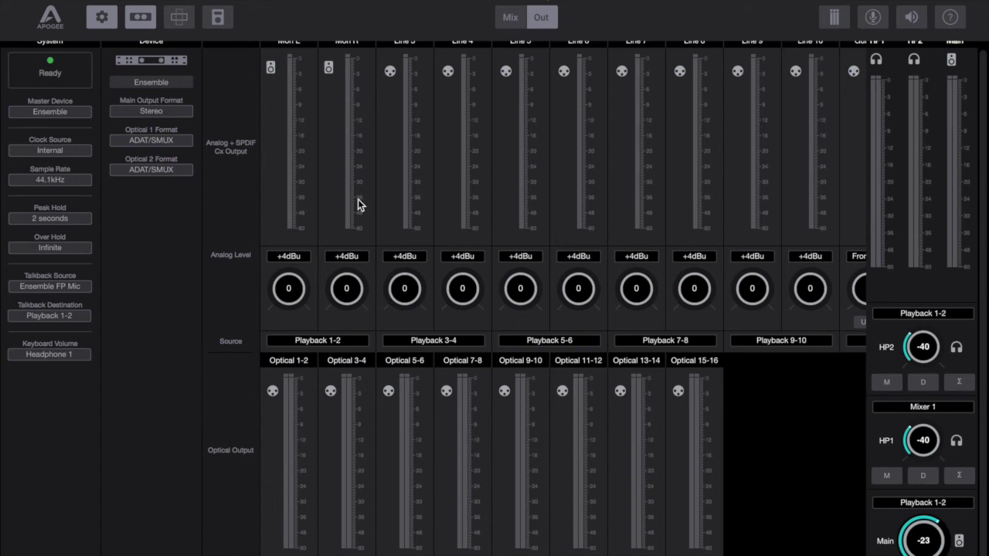
scroll(357, 199, "up", 1)
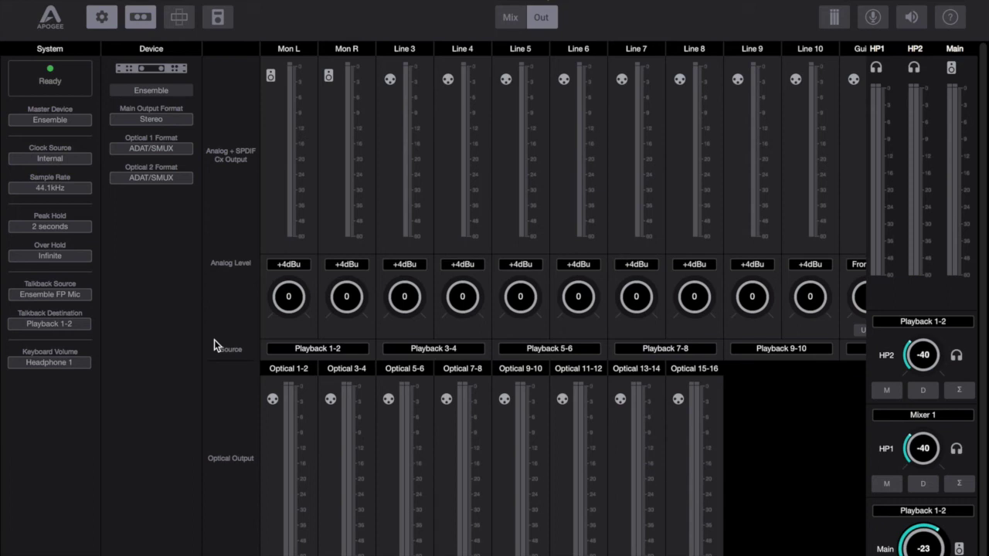
left_click(340, 350)
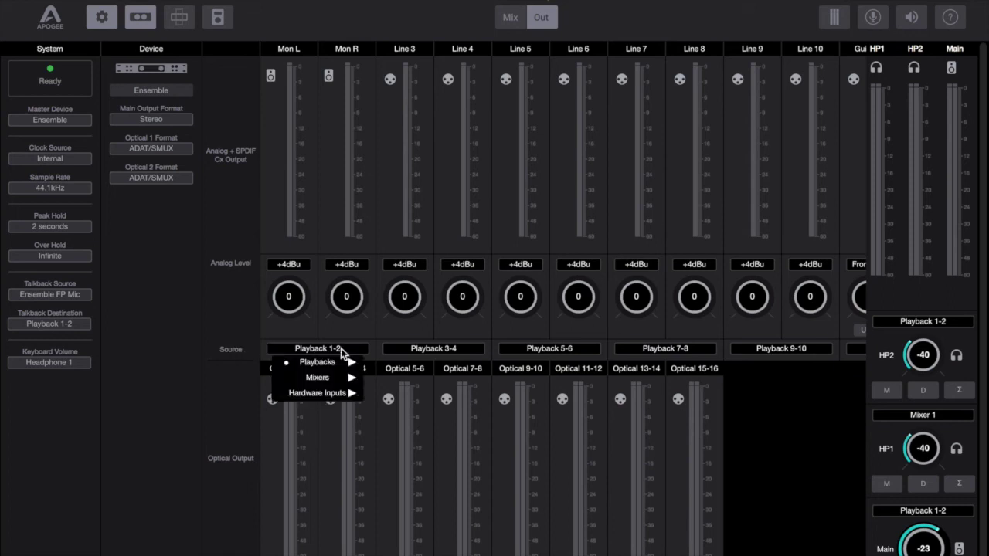
mouse_move(341, 362)
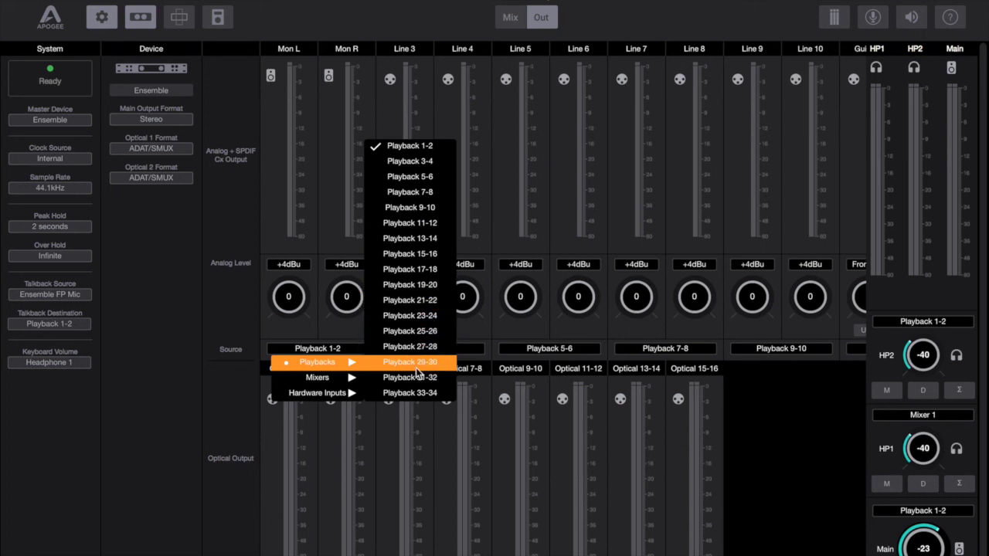
mouse_move(349, 379)
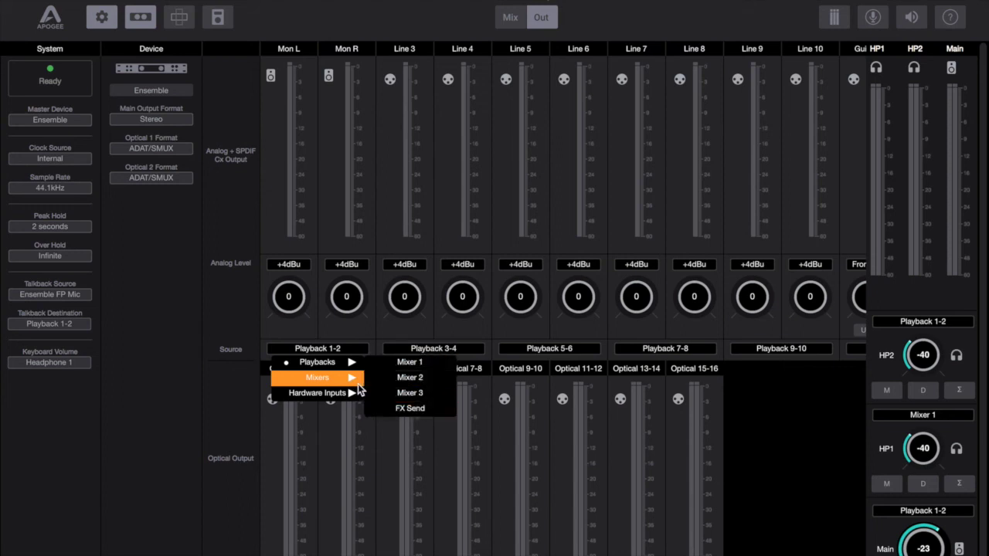
mouse_move(347, 392)
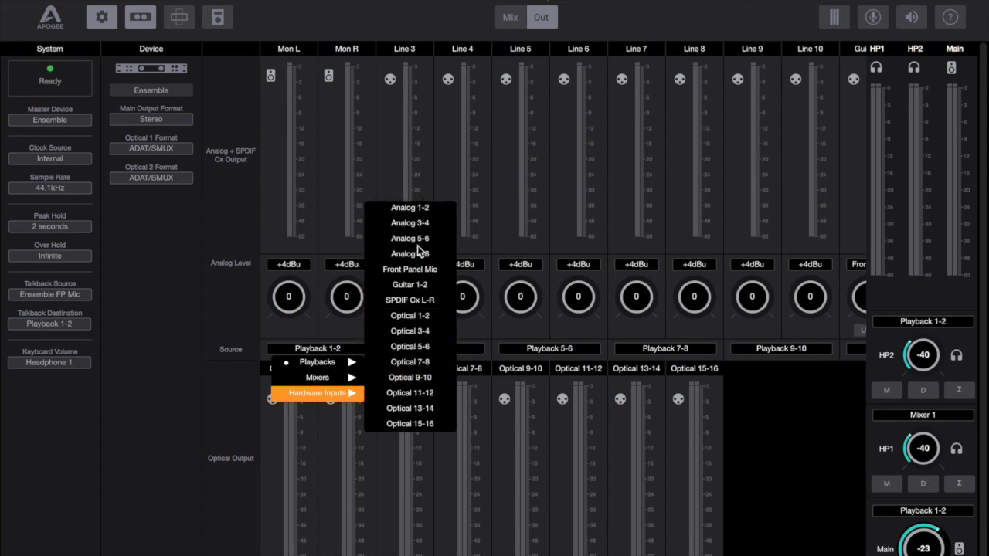
mouse_move(305, 361)
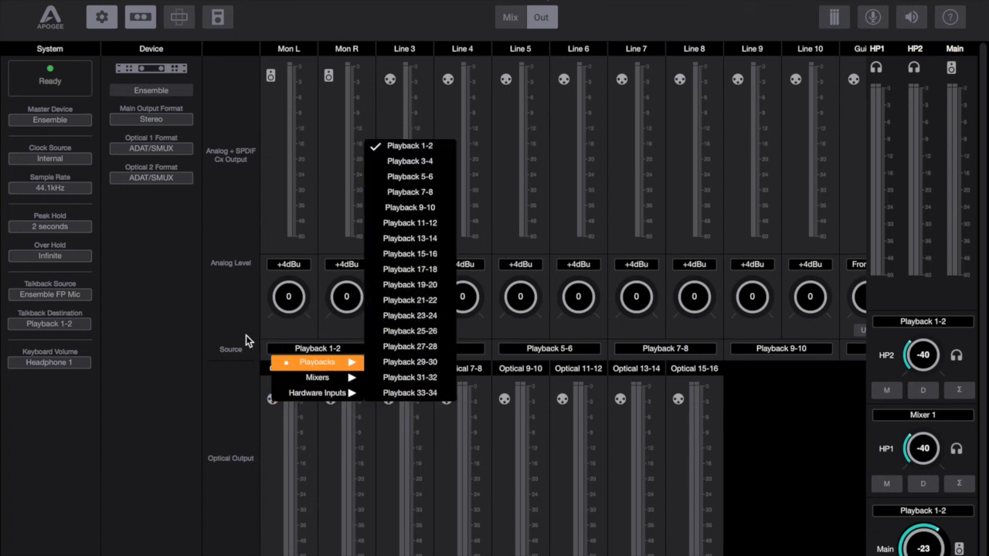
left_click(246, 335)
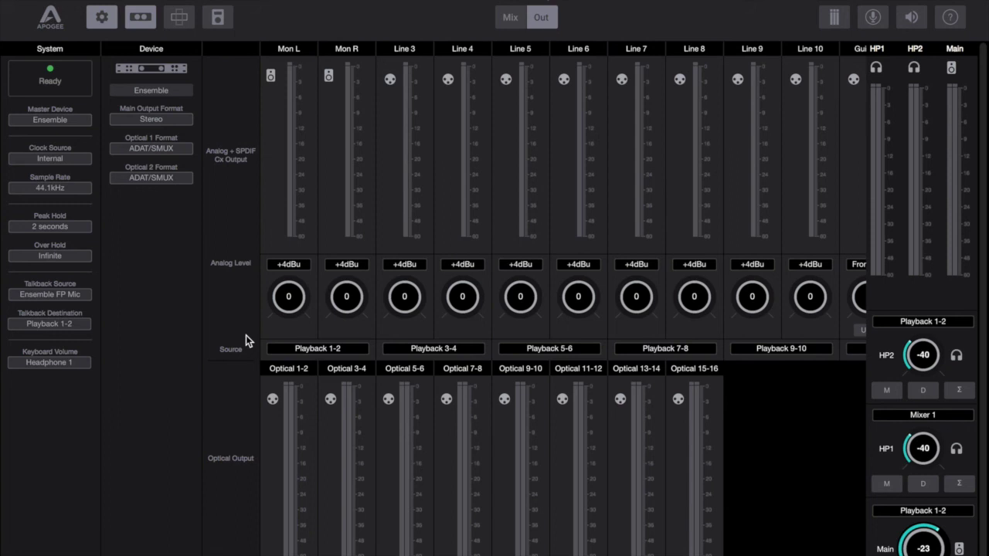
left_click(511, 22)
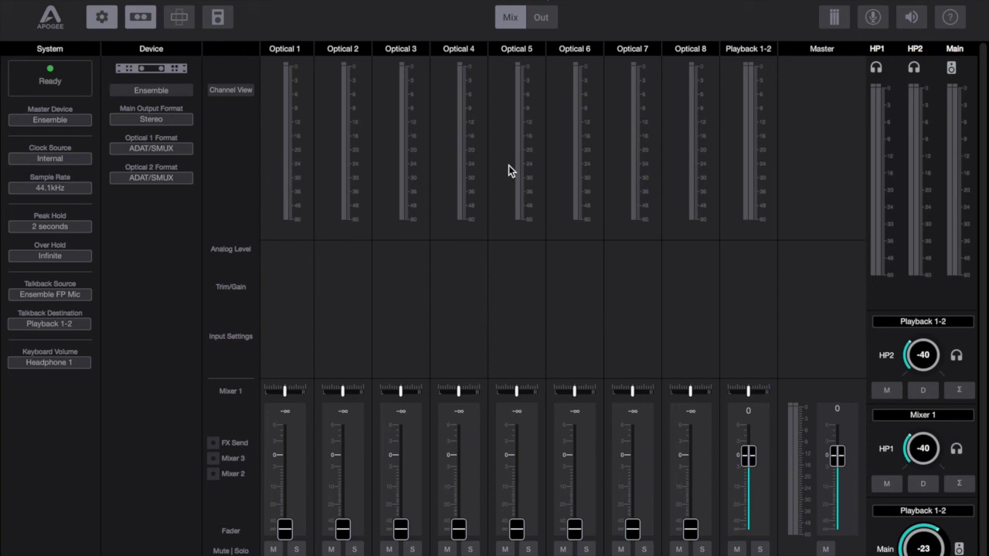
Scroll the mixer channel strips left so Analog 1 through Guitar 1 are visible.
scroll(508, 165, "left", 10)
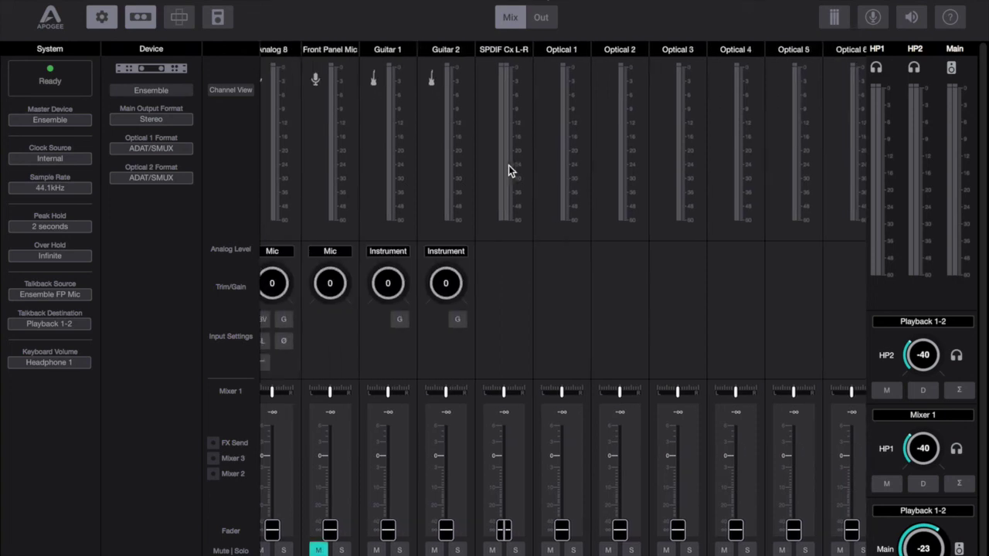
scroll(508, 165, "left", 10)
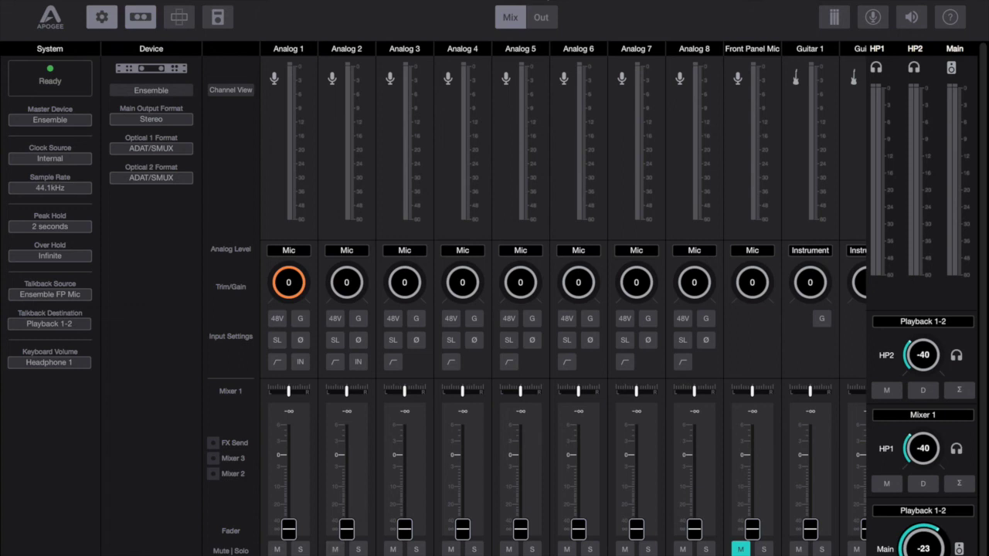
mouse_move(321, 553)
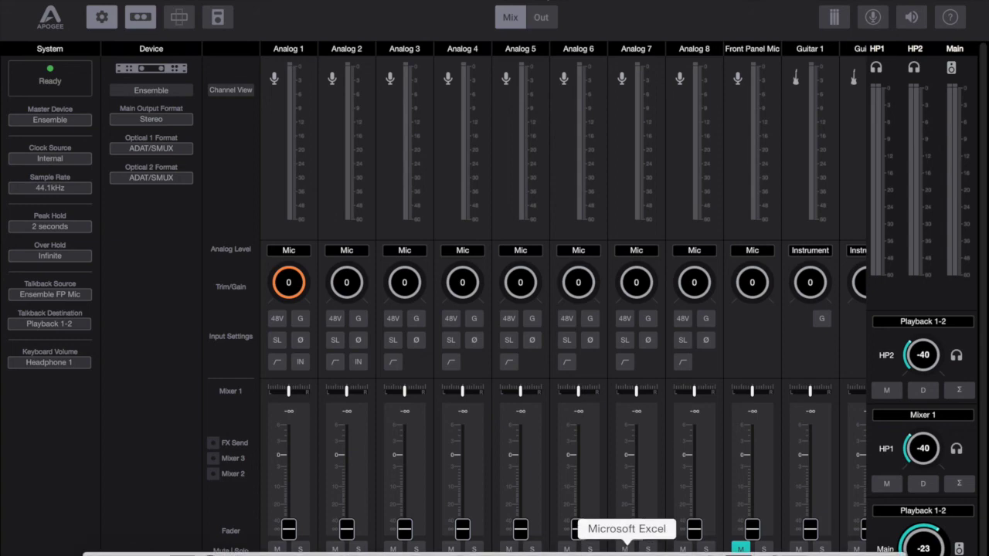
Bring Excel's Maestro-versus-Apogee Control location comparison sheet to the front from the Dock.
left_click(626, 550)
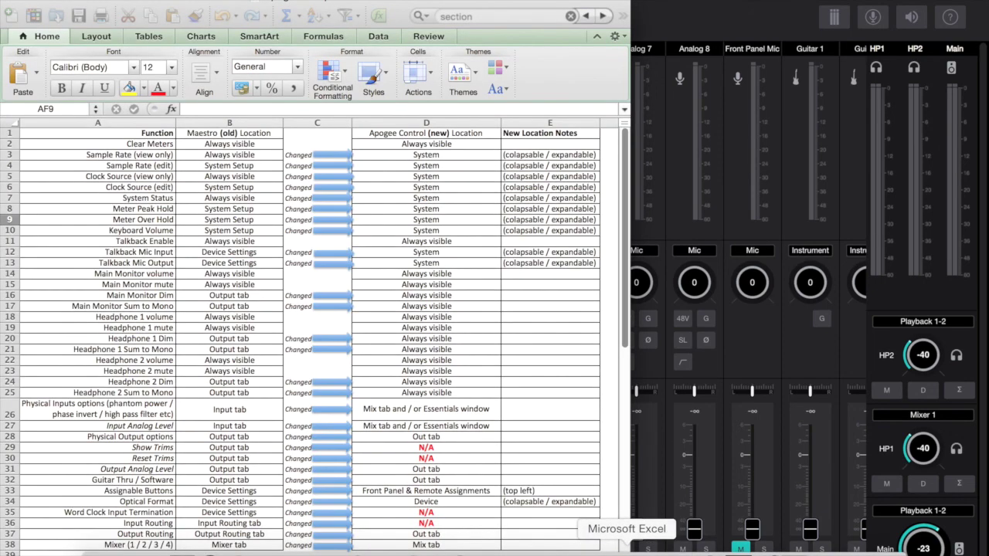